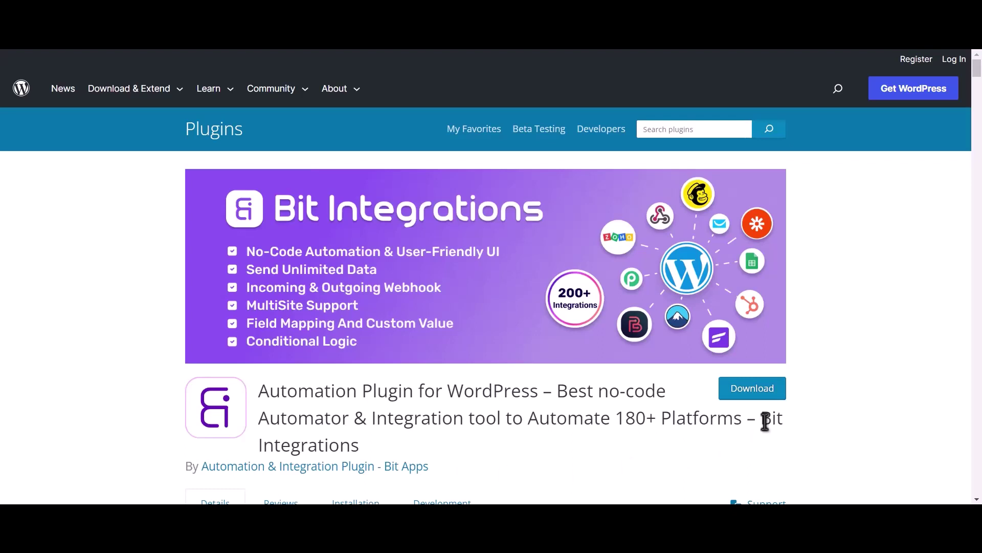
# Create an integration with a Bit Assist trigger, copy its webhook URL, and start fetching test data.
pyautogui.moveTo(761, 418); pyautogui.dragTo(774, 441)
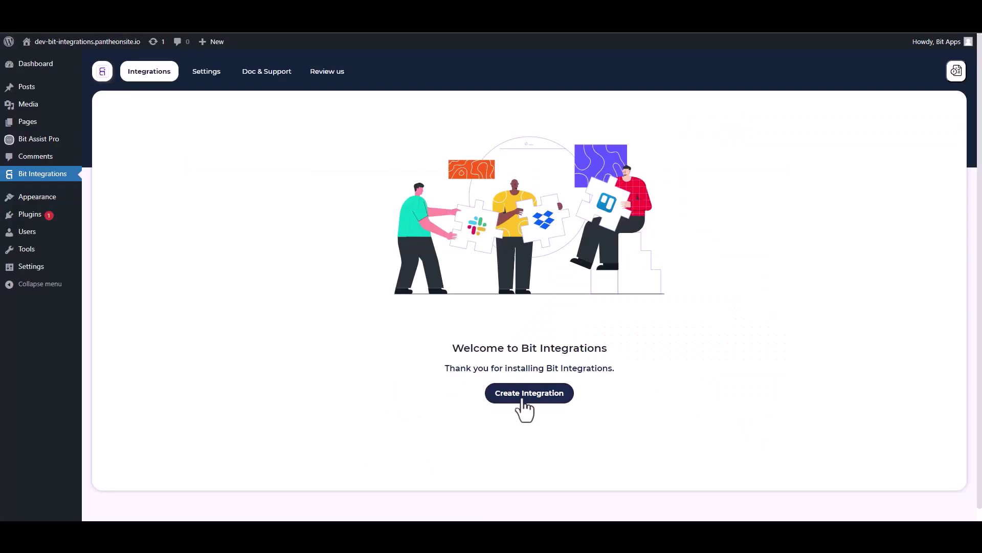
pyautogui.click(527, 395)
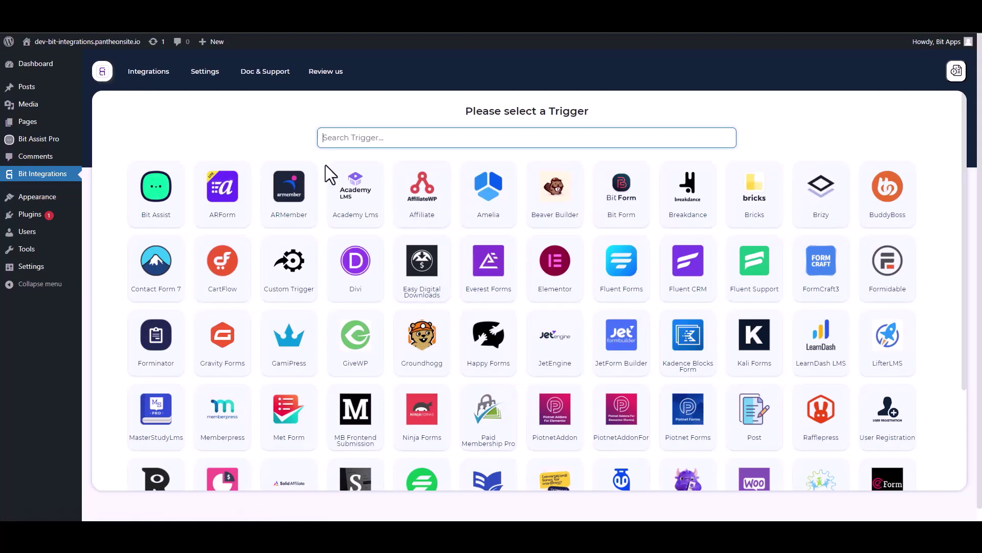
pyautogui.click(156, 202)
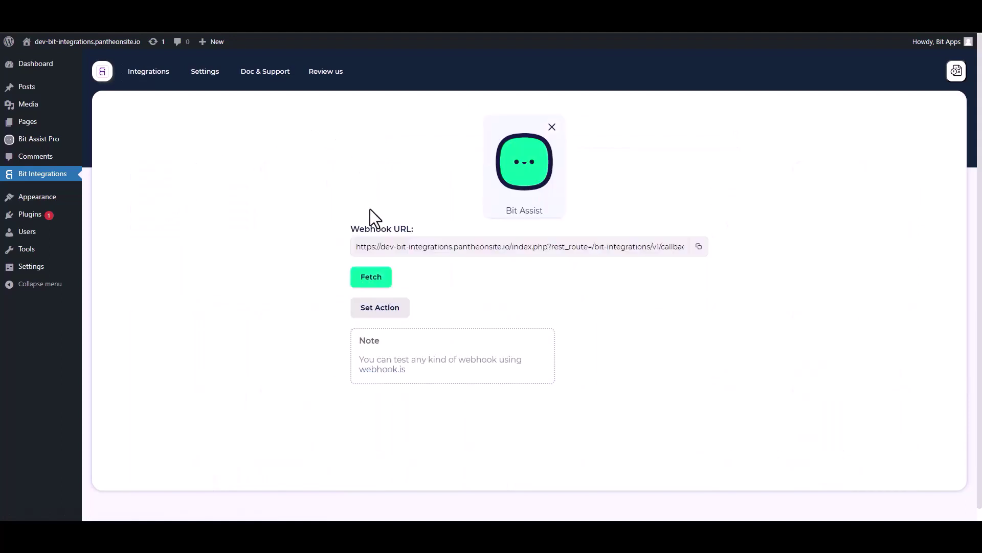
pyautogui.click(699, 248)
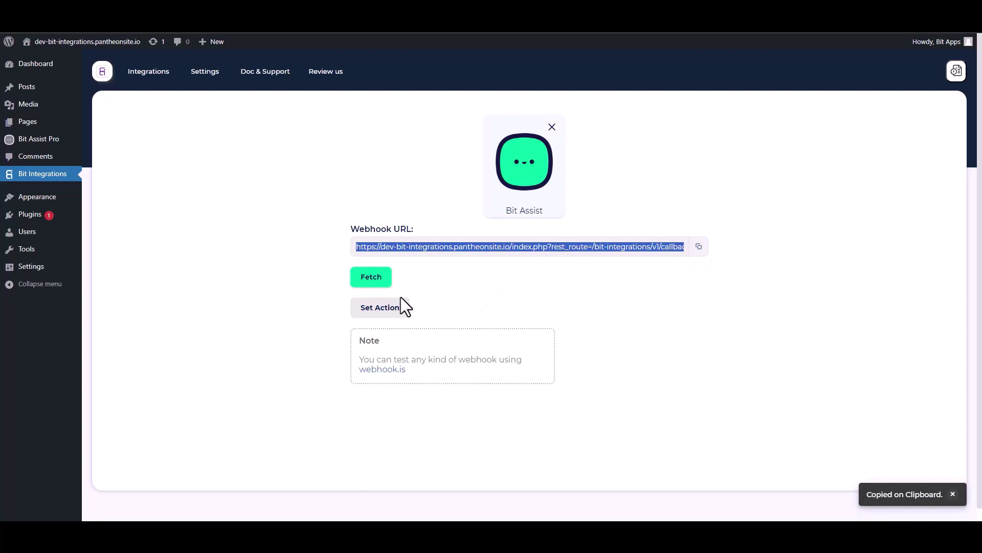
pyautogui.click(384, 281)
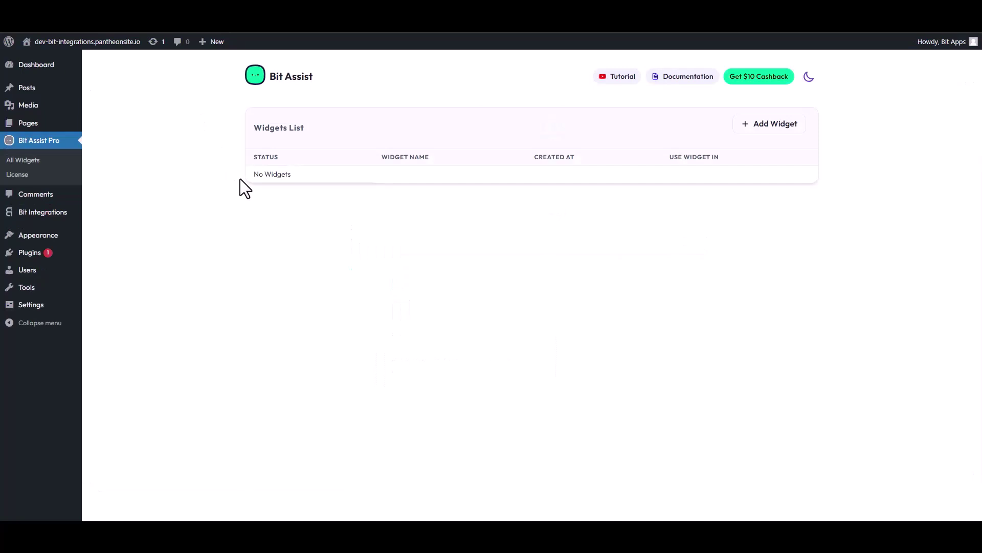
# Create a Bit Assist widget named 'Bit Integrations' and open its options menu.
pyautogui.click(772, 125)
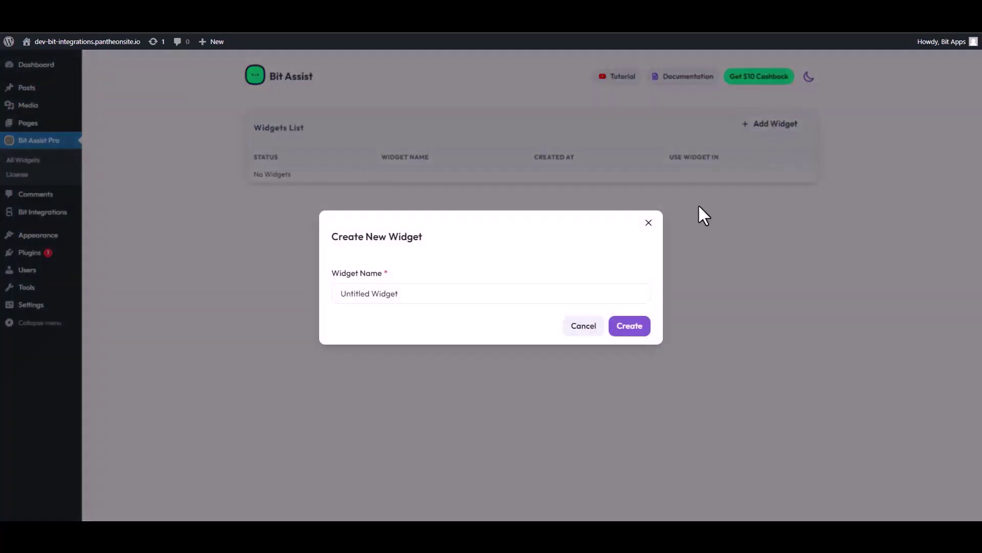
pyautogui.click(412, 295)
pyautogui.tripleClick(411, 295)
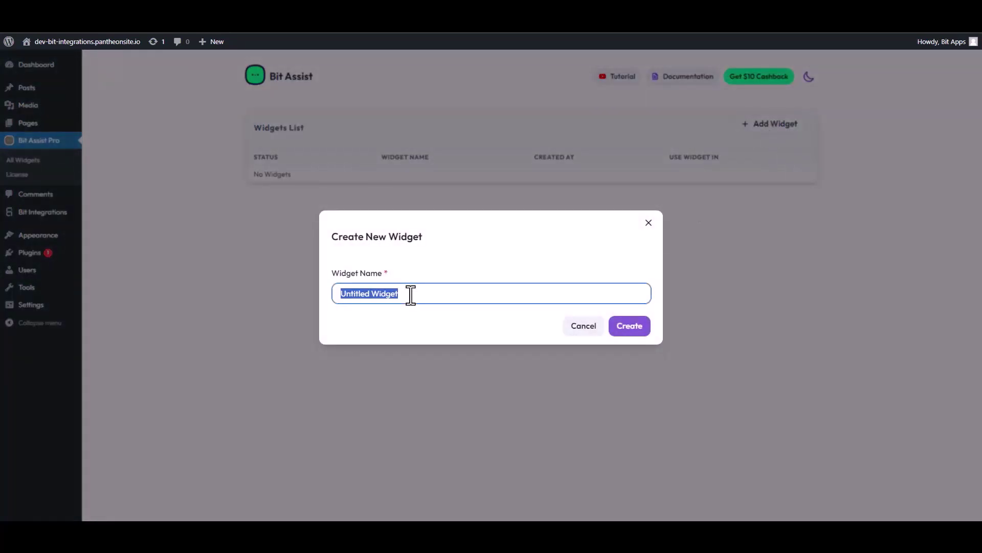
pyautogui.write('Bit')
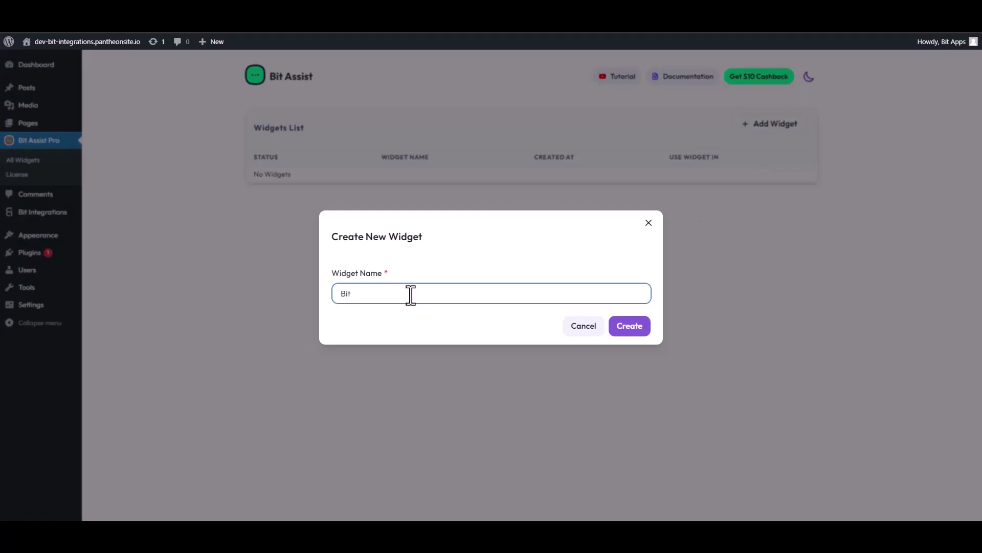
pyautogui.write(' Integrat')
pyautogui.write('ions')
pyautogui.click(634, 328)
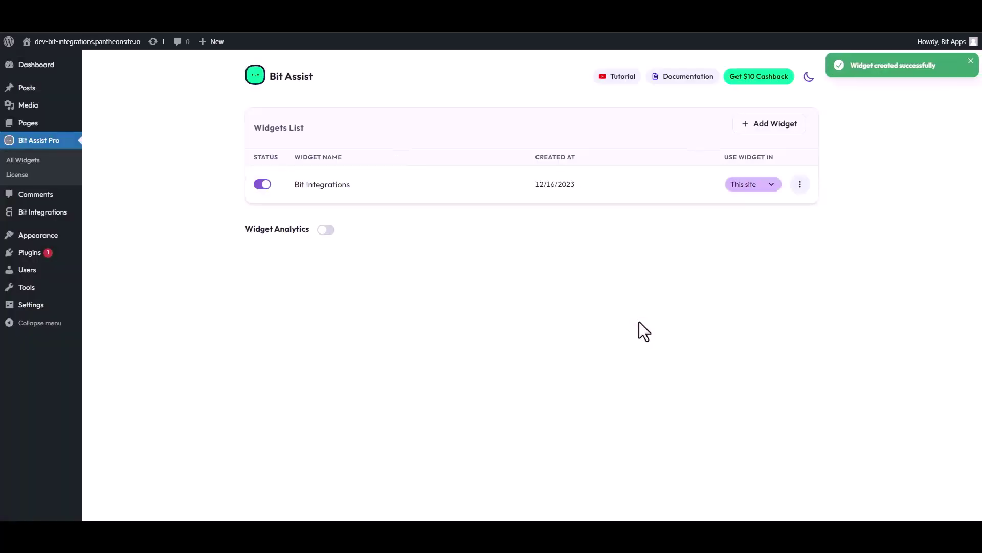
pyautogui.click(800, 184)
# Add a Custom Form channel to the Bit Integrations widget and begin editing its title.
pyautogui.click(813, 211)
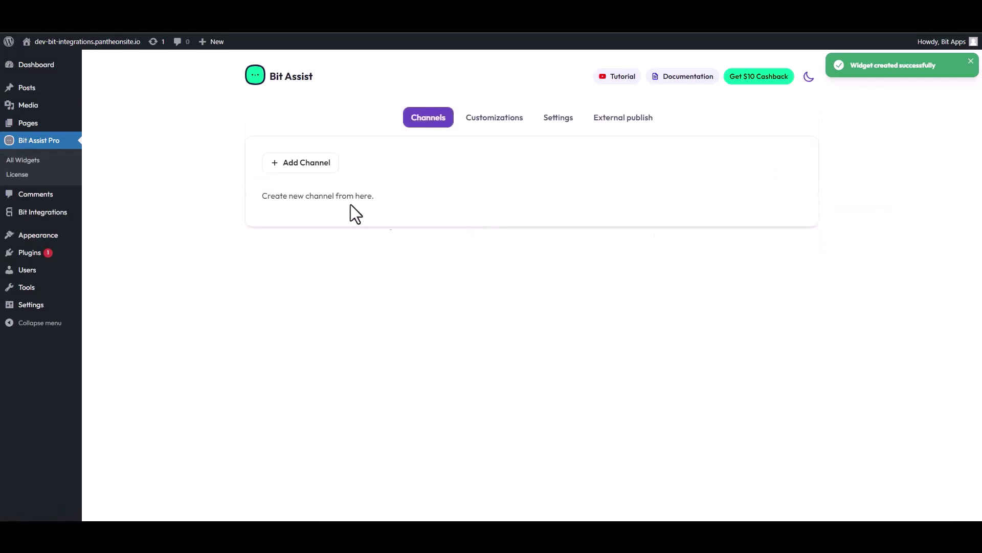
pyautogui.click(302, 164)
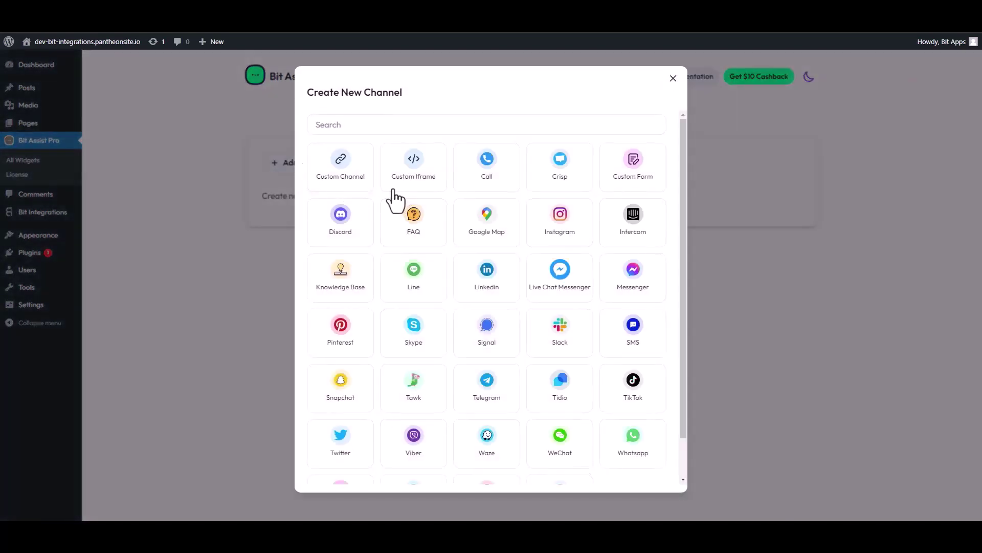
pyautogui.click(639, 166)
pyautogui.tripleClick(367, 143)
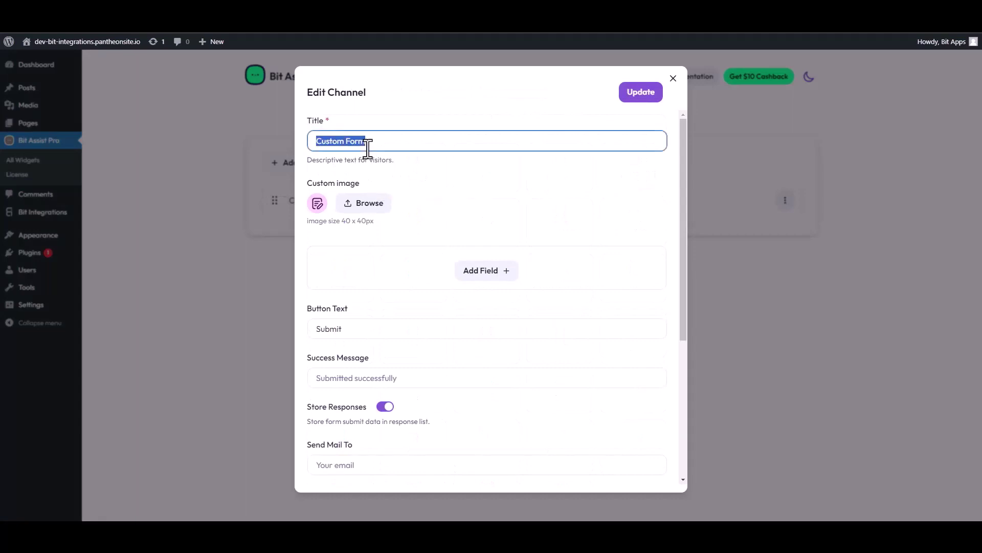
pyautogui.write('C')
pyautogui.write('on')
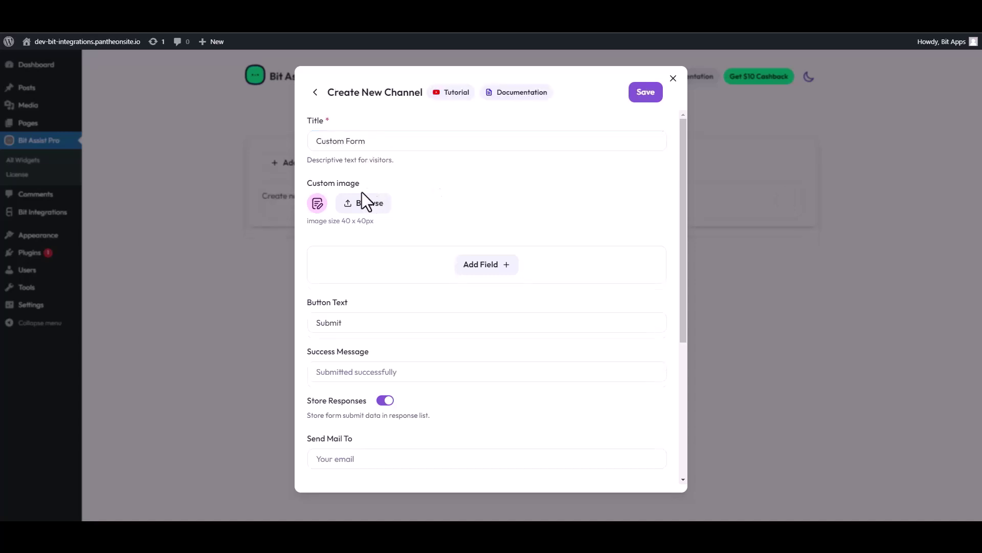
# Add two Text fields, an Email field and a Number field to the custom form.
pyautogui.click(483, 271)
pyautogui.click(442, 299)
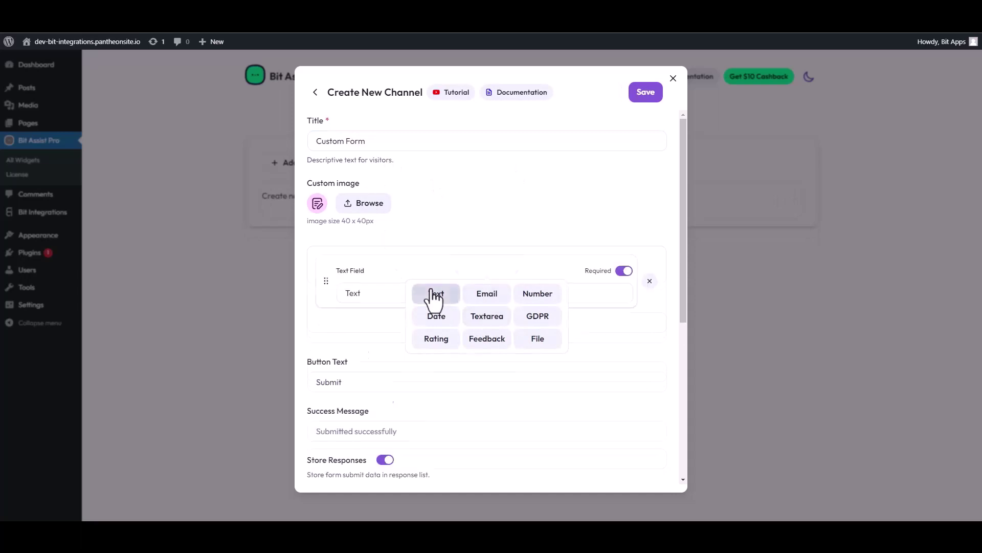
pyautogui.click(463, 327)
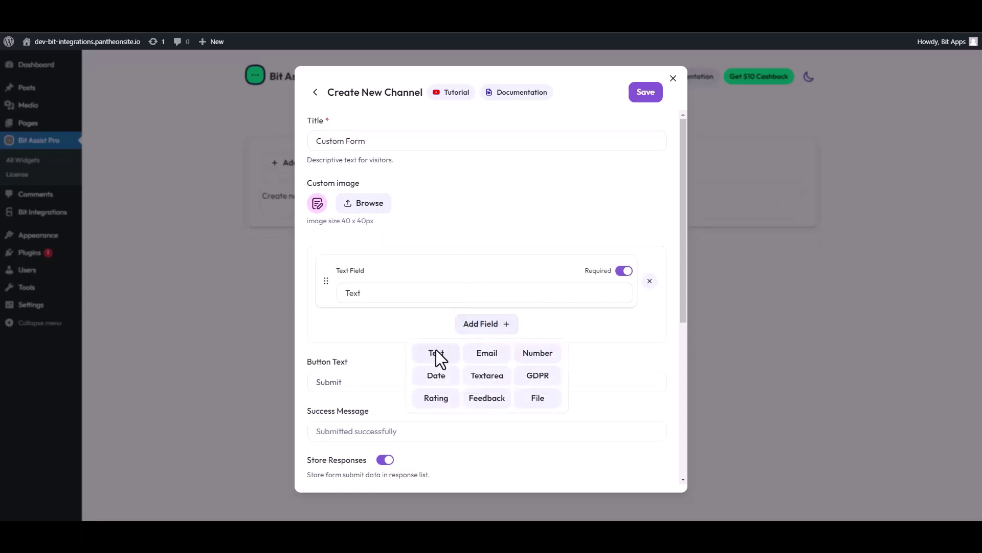
pyautogui.click(437, 352)
pyautogui.click(485, 394)
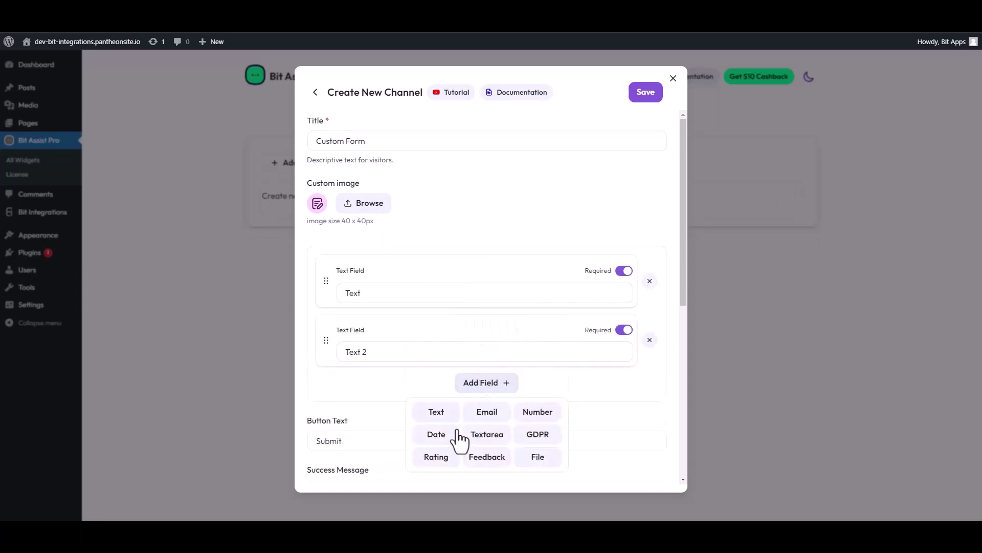
pyautogui.click(485, 414)
pyautogui.click(485, 443)
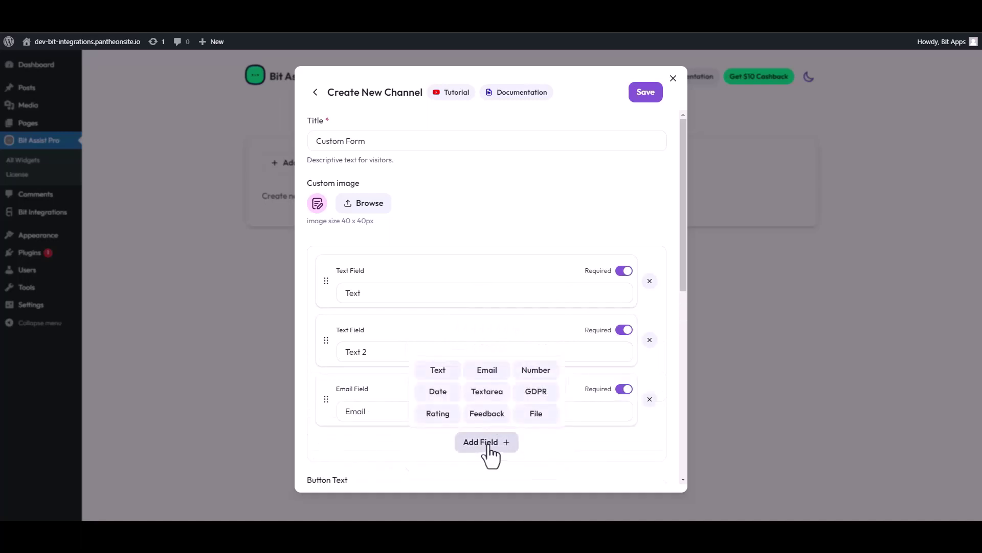
pyautogui.click(523, 378)
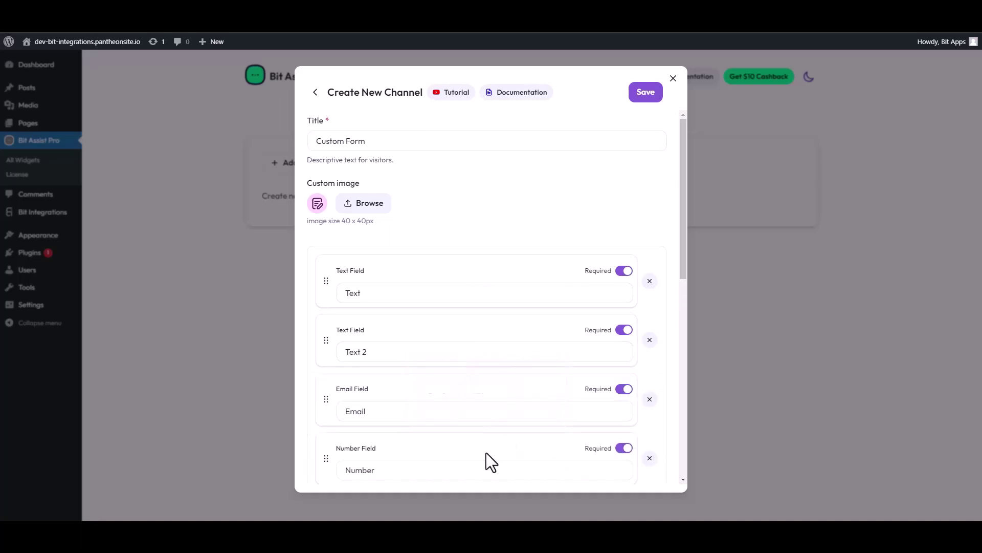
# Rename the two text fields to 'First Name' and 'Last Name'.
pyautogui.doubleClick(421, 292)
pyautogui.write('Fir')
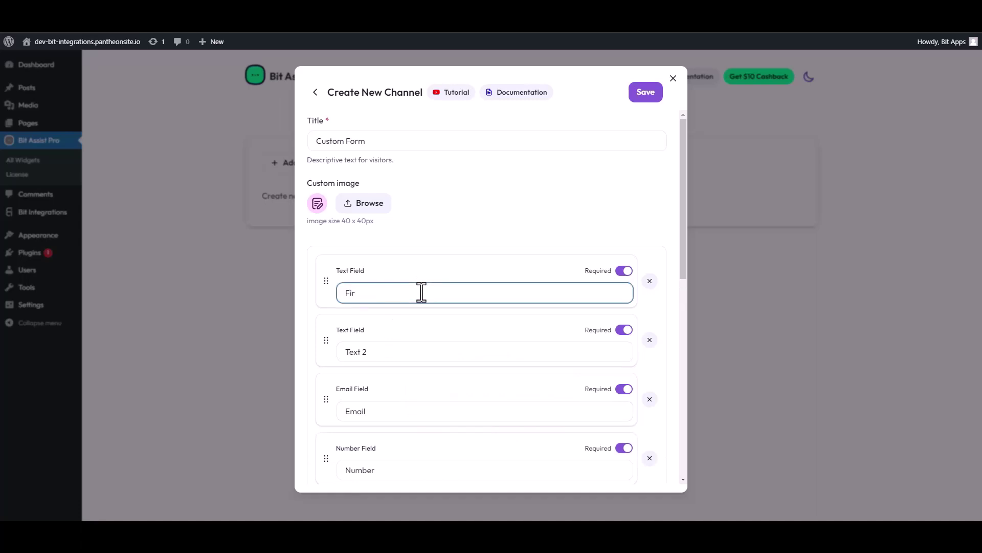
pyautogui.write('st N')
pyautogui.write('ame')
pyautogui.moveTo(368, 352); pyautogui.dragTo(333, 353)
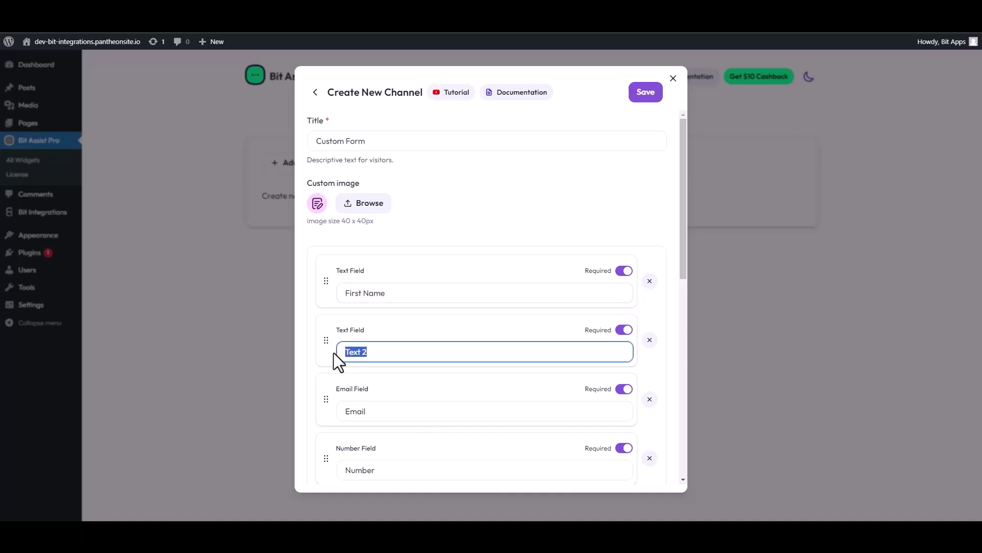
pyautogui.write('Last N')
pyautogui.write('ame')
# Paste the copied Bit Integrations webhook URL into the channel's Webhook URL field and save it.
pyautogui.scroll(-4, 425, 391)
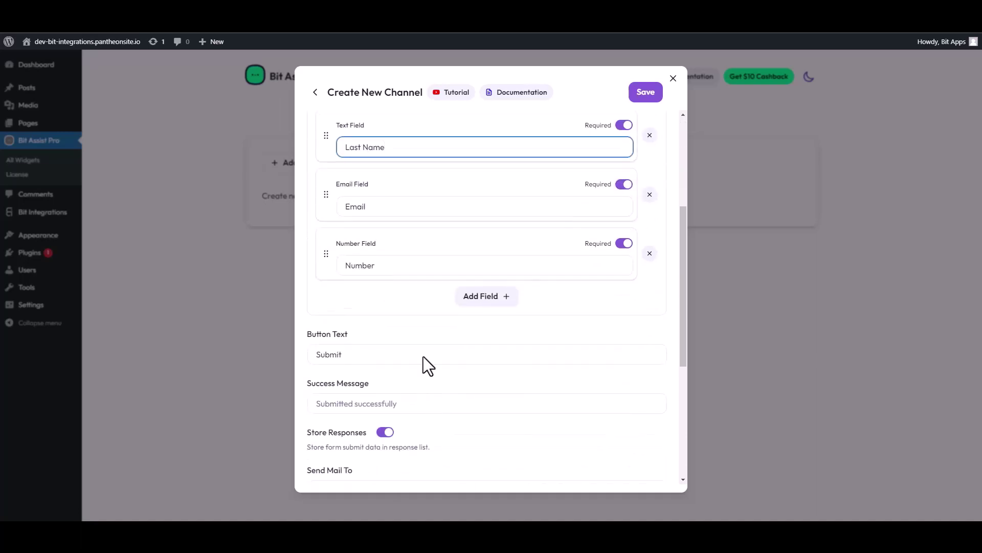
pyautogui.scroll(-1, 386, 320)
pyautogui.scroll(-3, 387, 319)
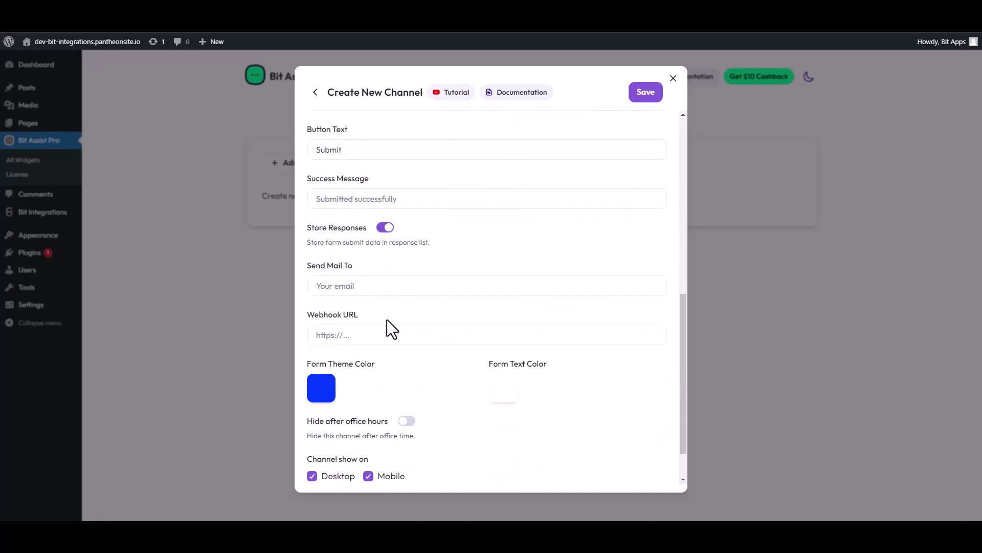
pyautogui.scroll(-1, 376, 305)
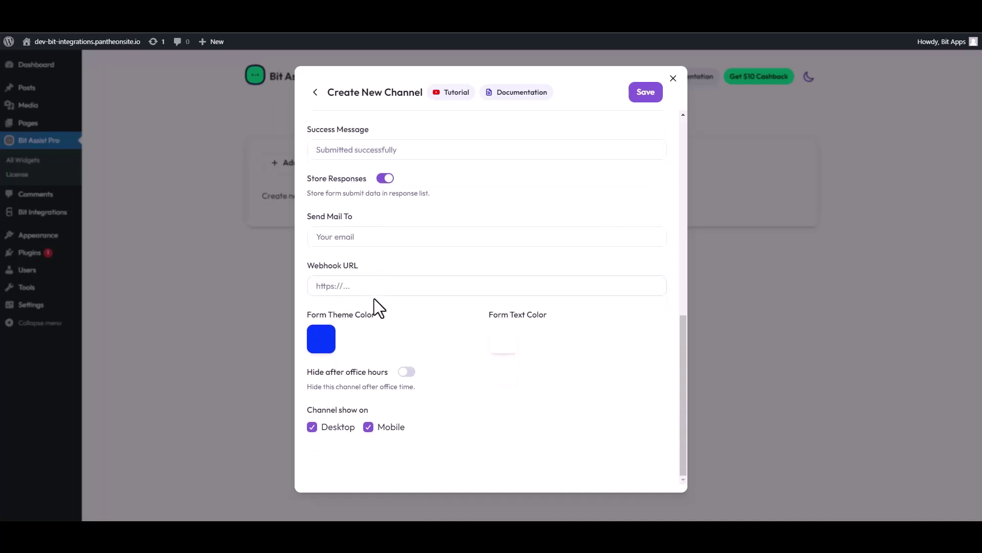
pyautogui.click(355, 287)
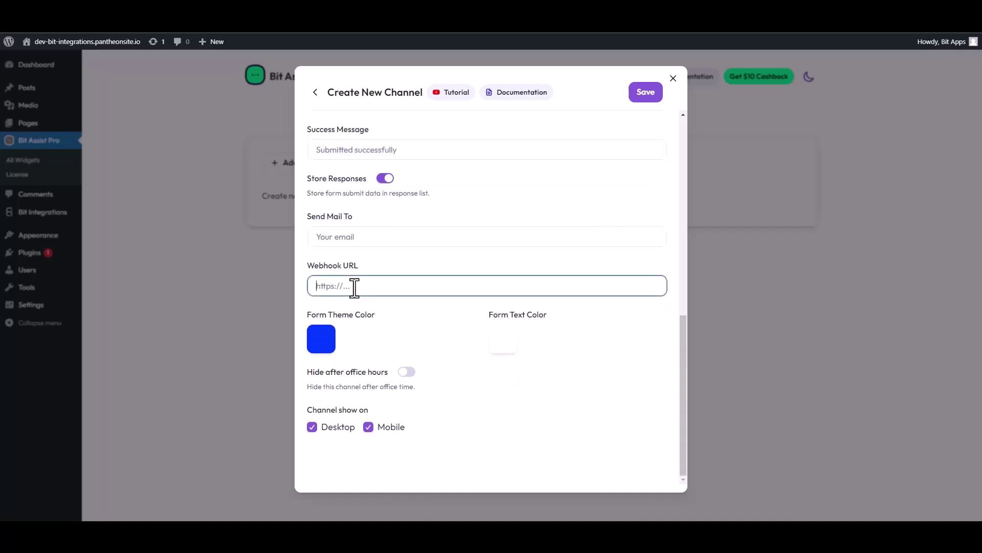
pyautogui.hotkey('ctrl', 'v')
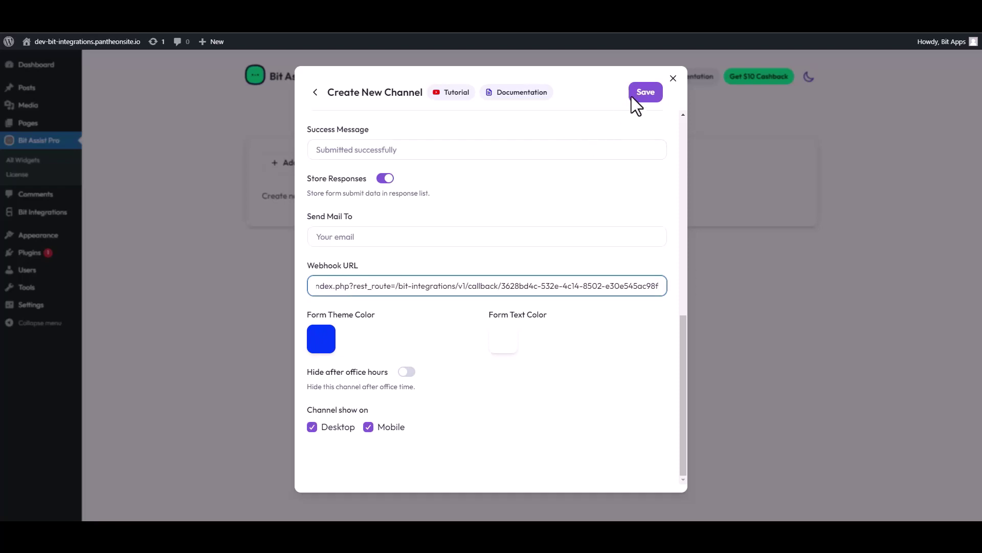
pyautogui.click(645, 95)
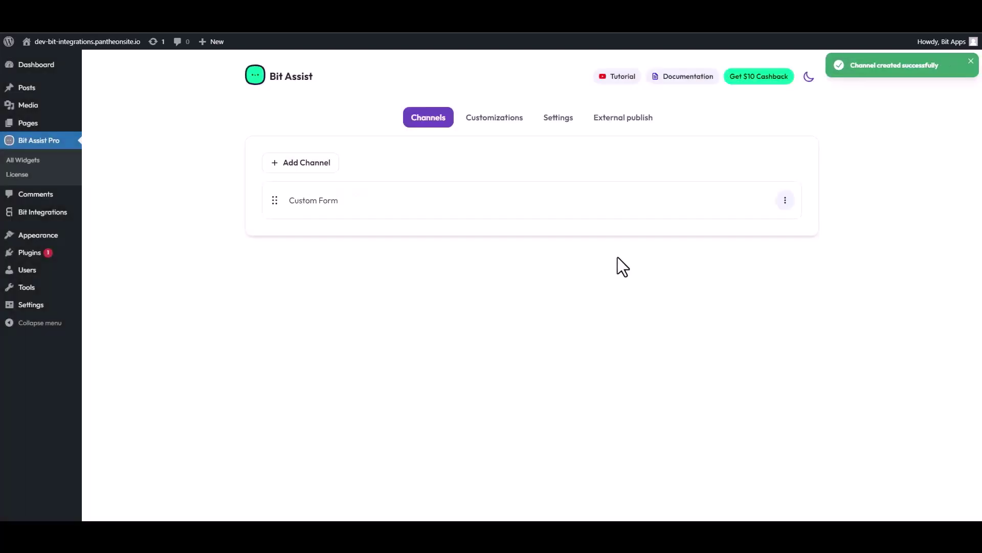
# Open the site's Bit Assist Contact Form and enter first name 'Name' and last name 'Name1'.
pyautogui.click(87, 42)
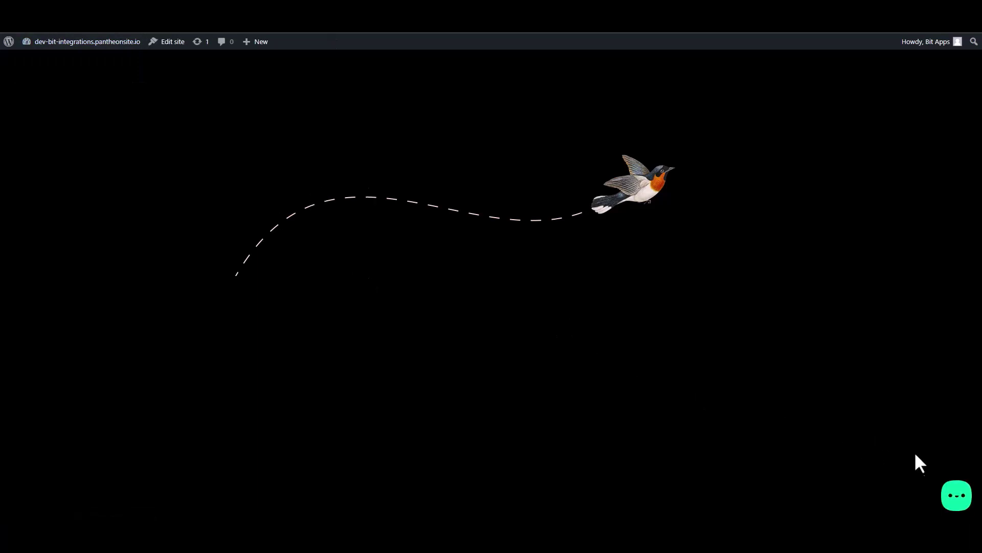
pyautogui.click(960, 498)
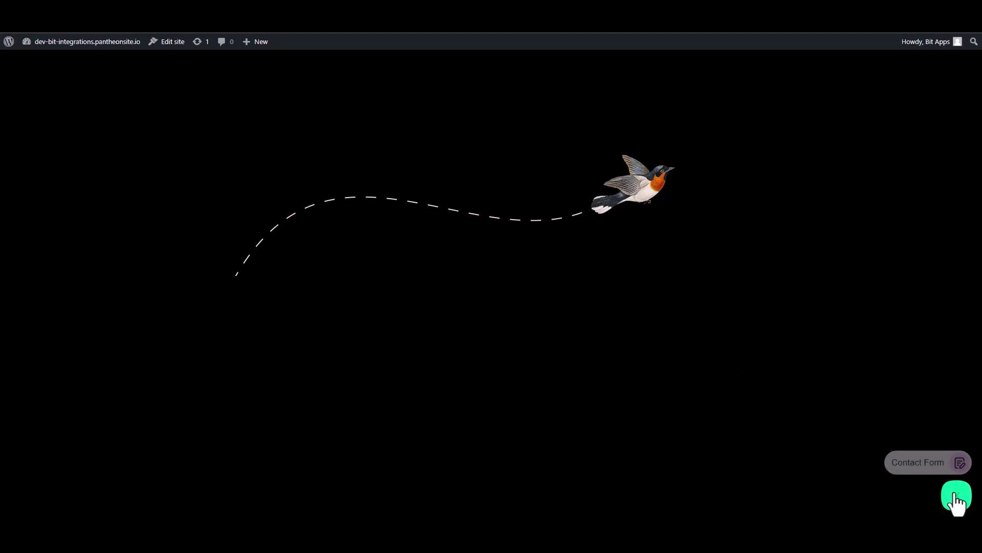
pyautogui.click(918, 463)
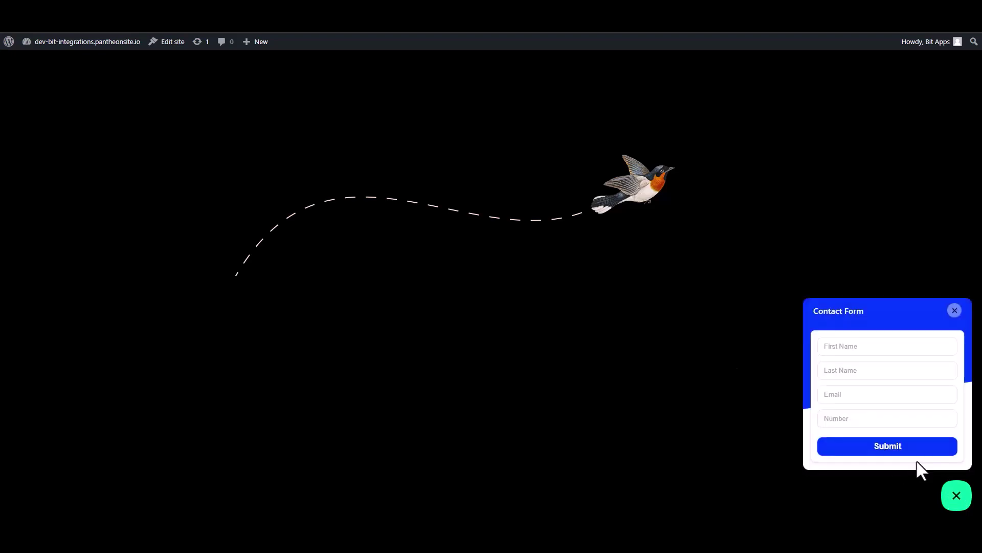
pyautogui.click(855, 350)
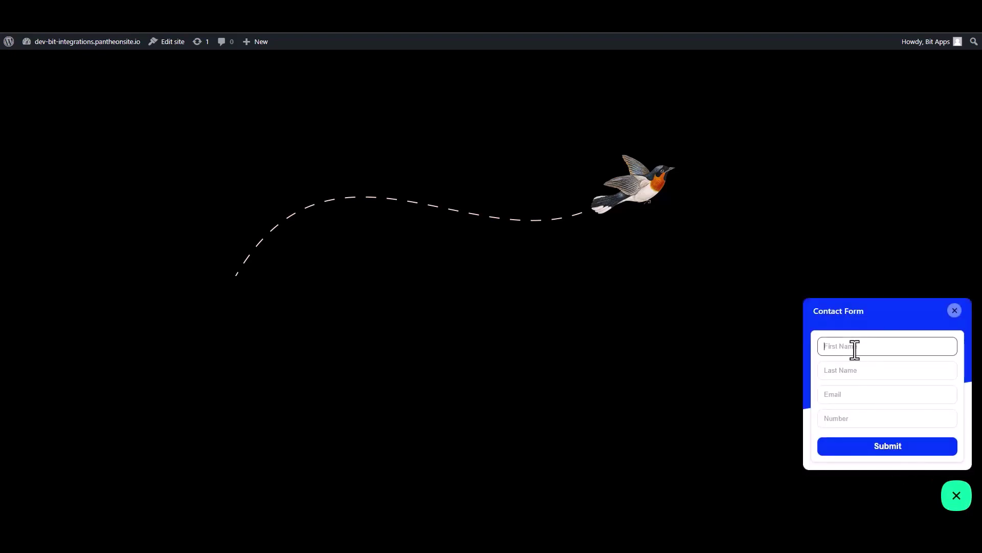
pyautogui.write('Name')
pyautogui.doubleClick(855, 350)
pyautogui.click(837, 373)
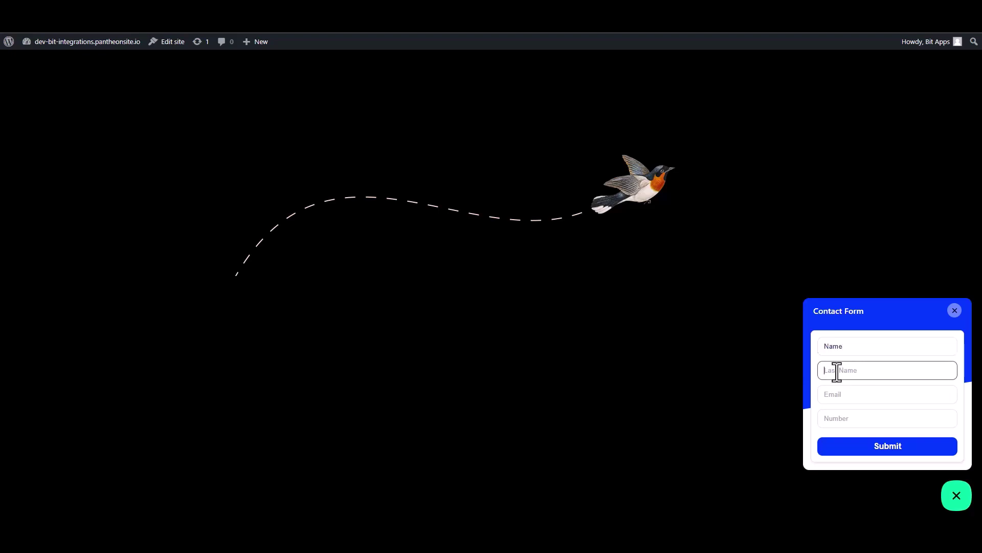
pyautogui.write('Name')
pyautogui.write('1')
# Enter email 'name@gmail.' and number '0000000', then submit the form.
pyautogui.click(846, 398)
pyautogui.write('name@')
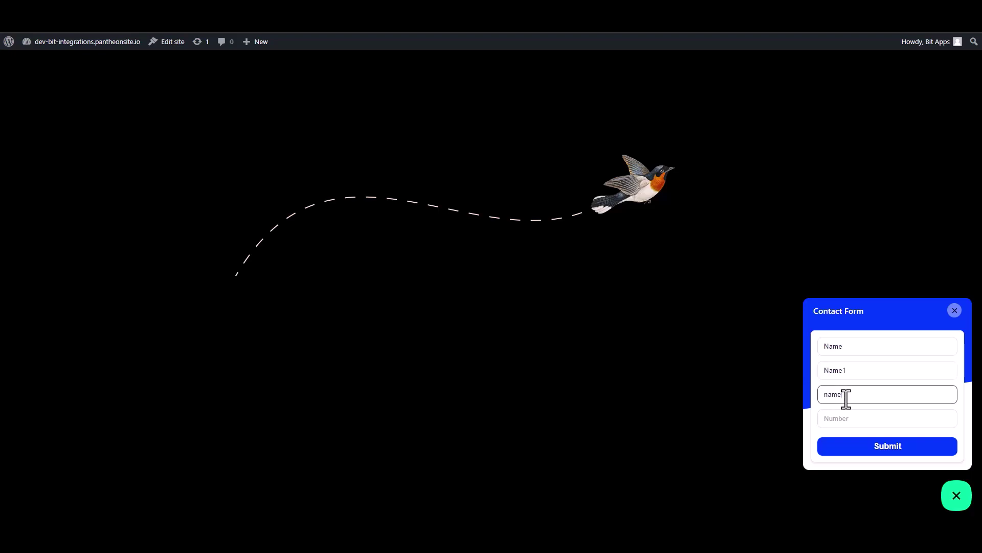
pyautogui.write('g')
pyautogui.write('mail.com')
pyautogui.click(878, 424)
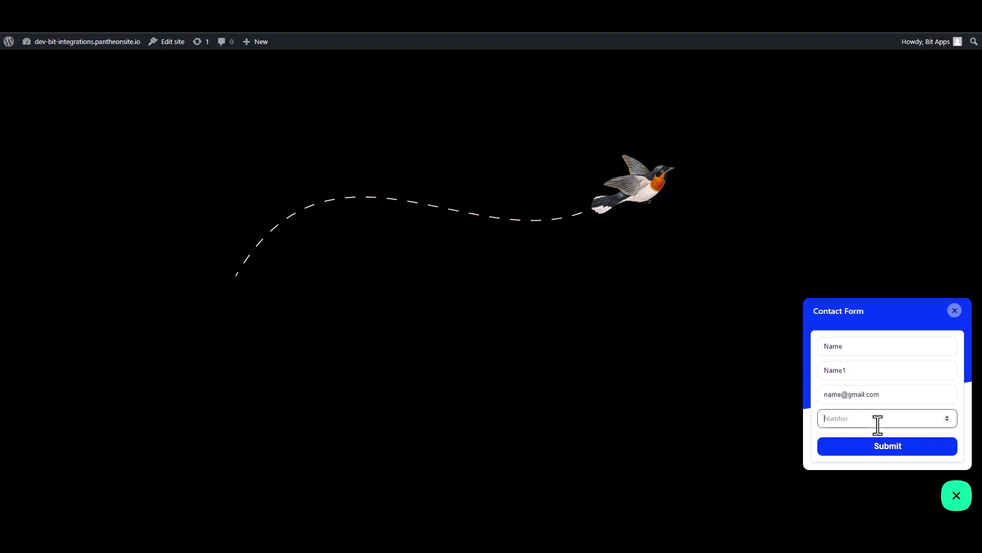
pyautogui.write('0000000')
pyautogui.click(886, 447)
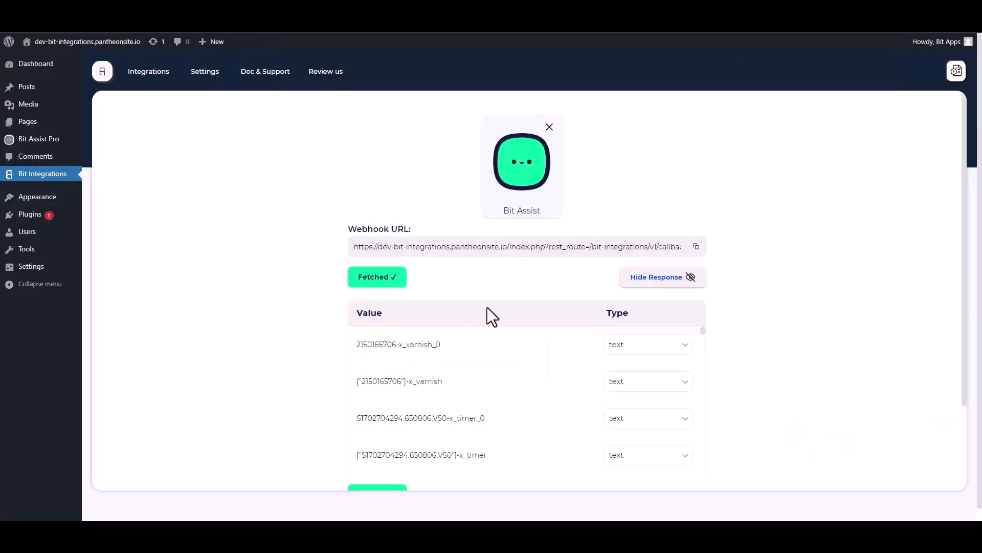
# Review the fetched Bit Assist response fields and proceed to Set Action.
pyautogui.scroll(-3, 454, 328)
pyautogui.scroll(-3, 485, 409)
pyautogui.scroll(-3, 468, 411)
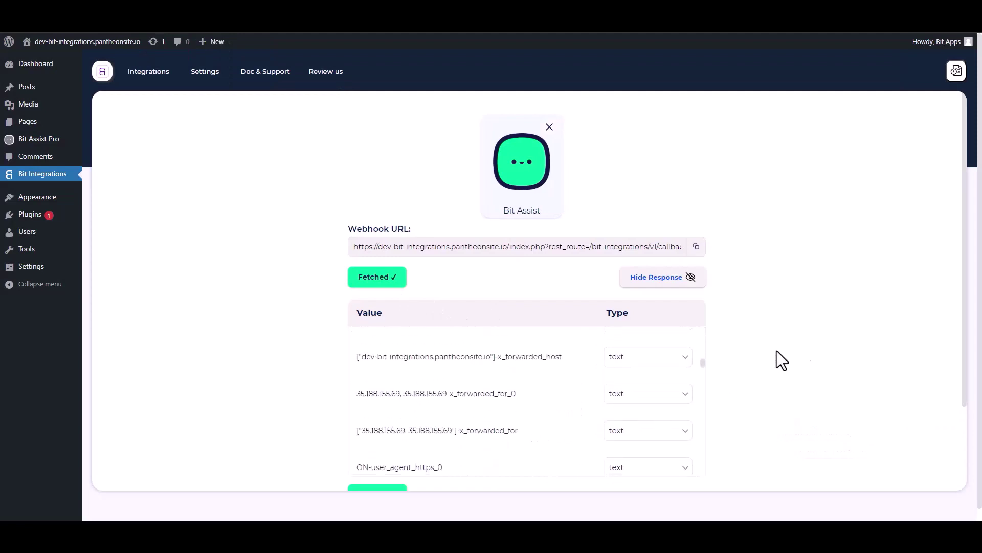
pyautogui.scroll(-2, 793, 347)
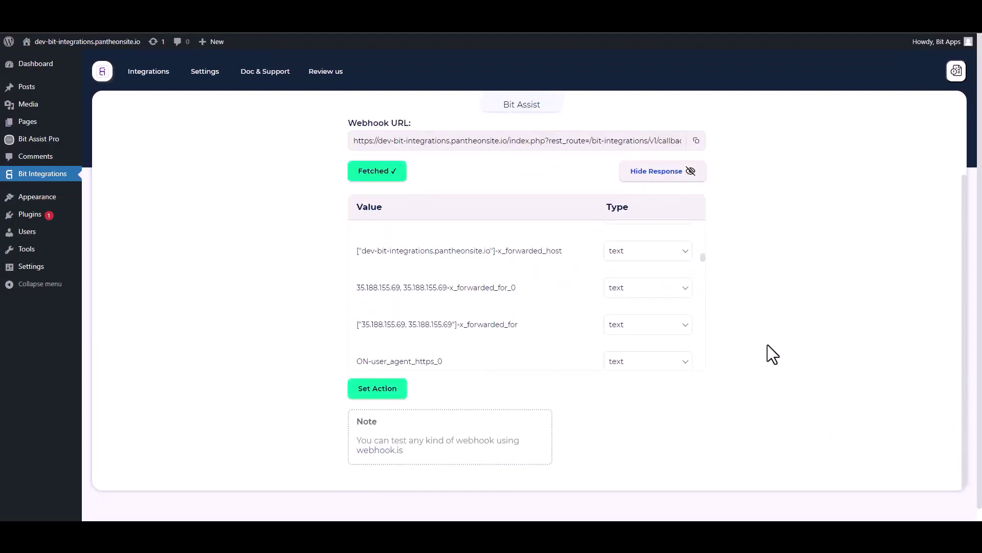
pyautogui.scroll(-1, 767, 353)
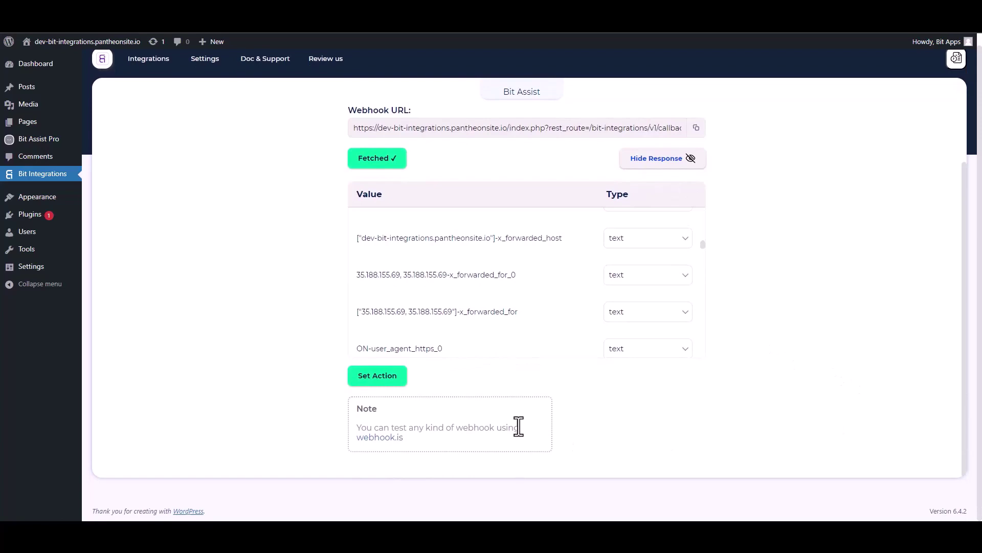
pyautogui.click(383, 380)
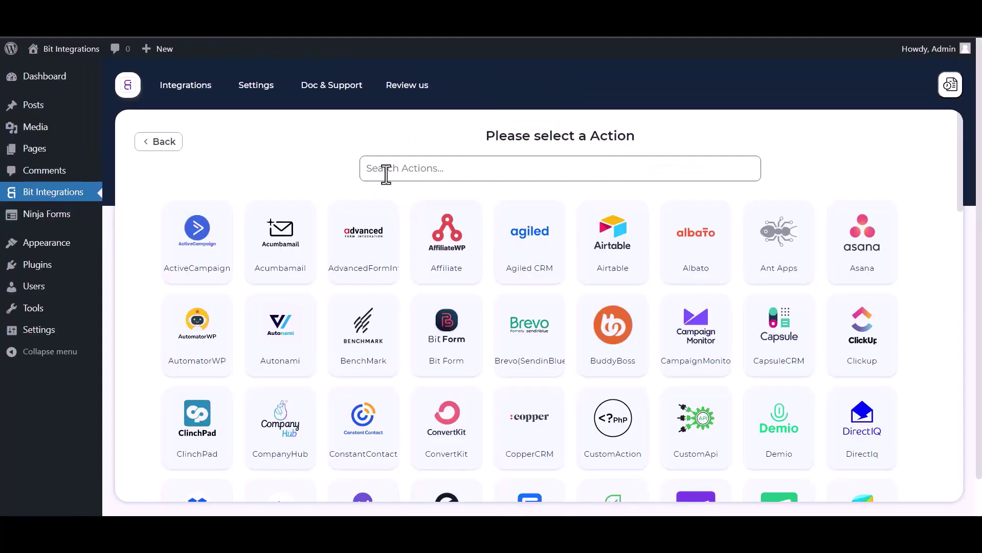
# Search actions for 'perf' and select PerfexCRM.
pyautogui.click(385, 173)
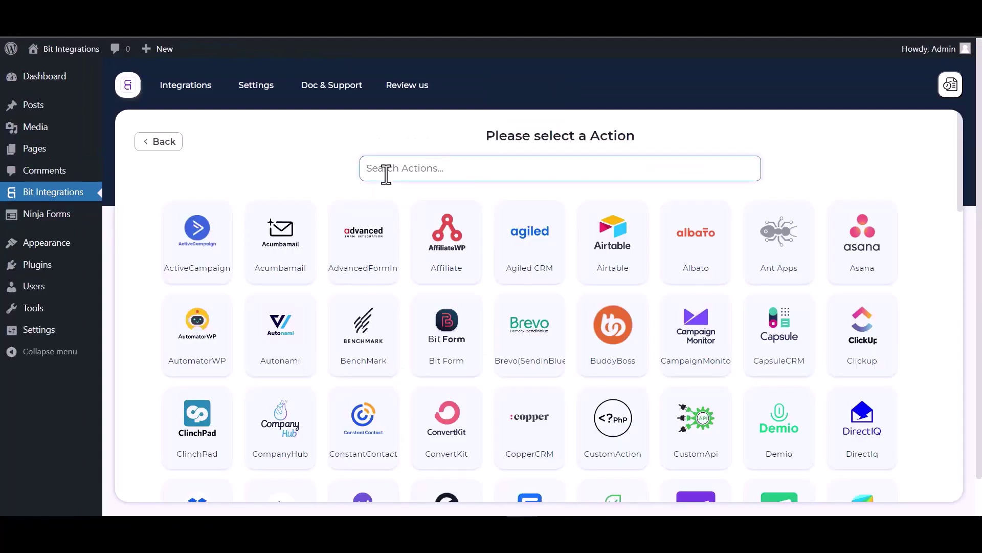
pyautogui.write('perf')
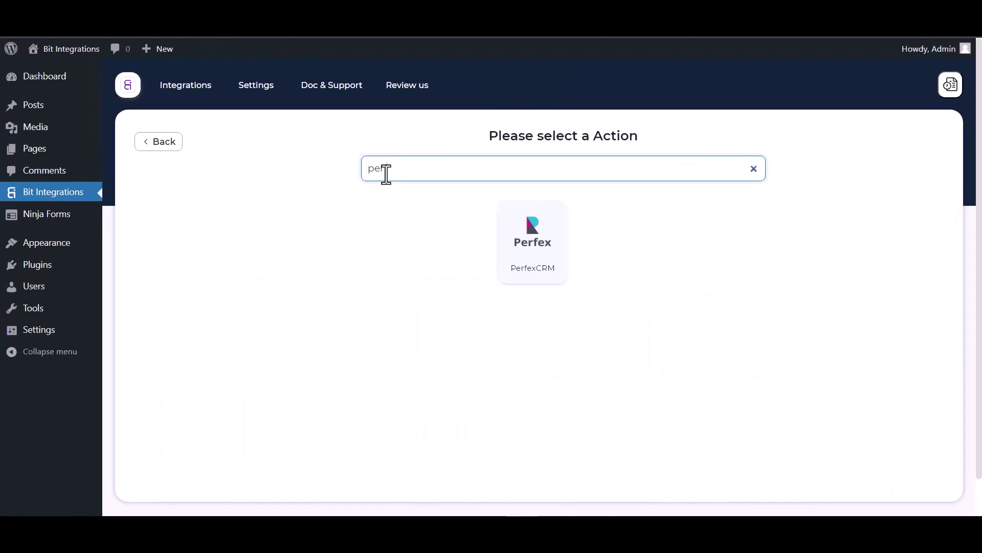
pyautogui.click(535, 271)
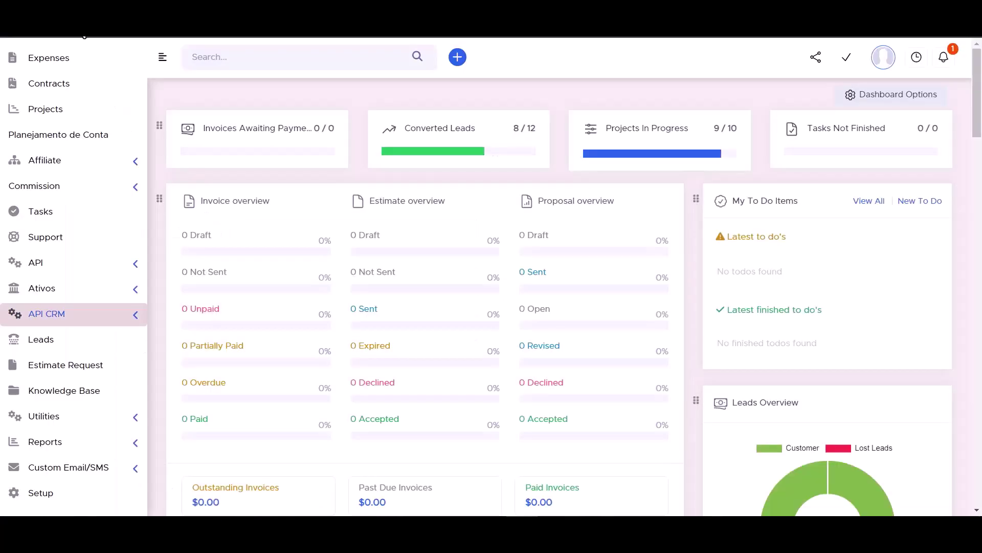
# Copy the API URL from Perfex's API CRM Manager into Bit Integrations' Access API URL field.
pyautogui.click(136, 320)
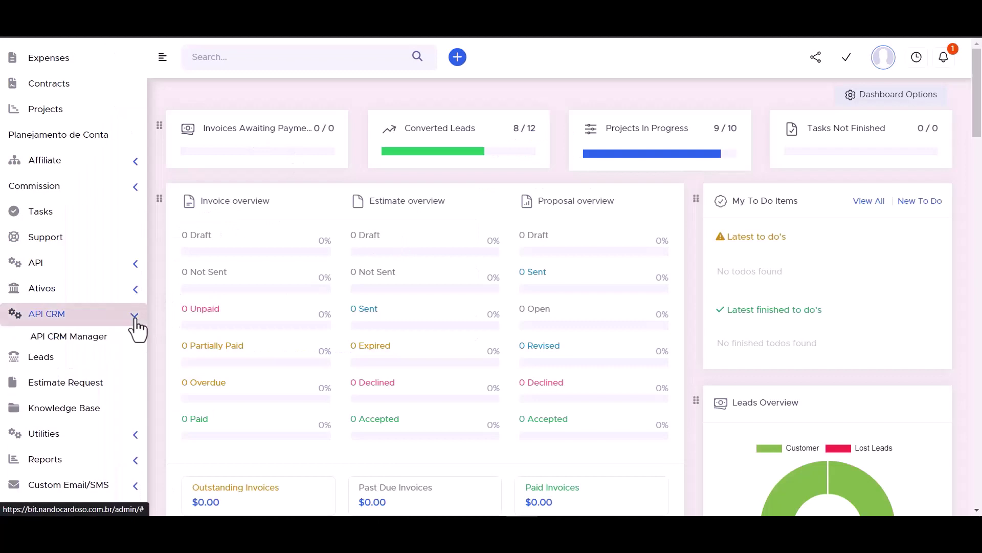
pyautogui.click(78, 342)
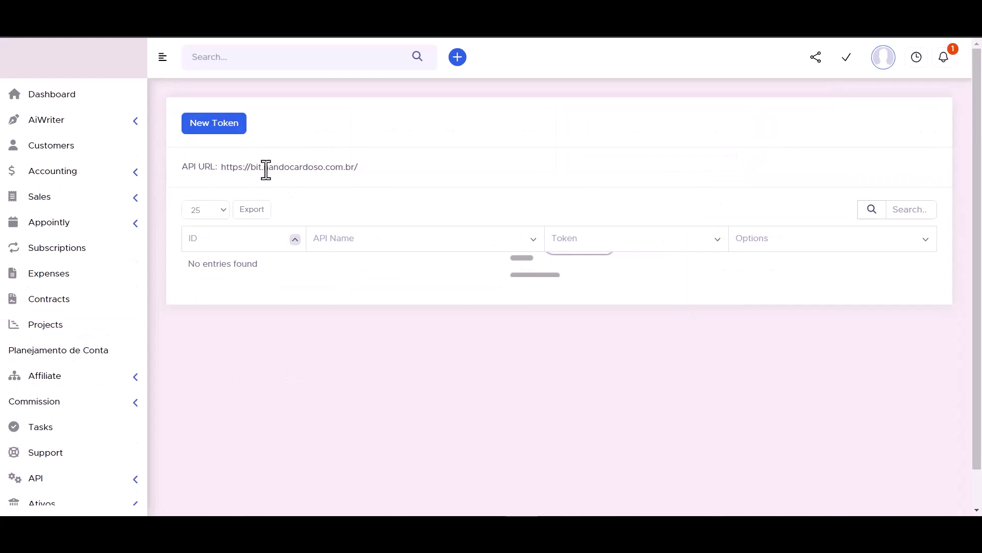
pyautogui.doubleClick(266, 169)
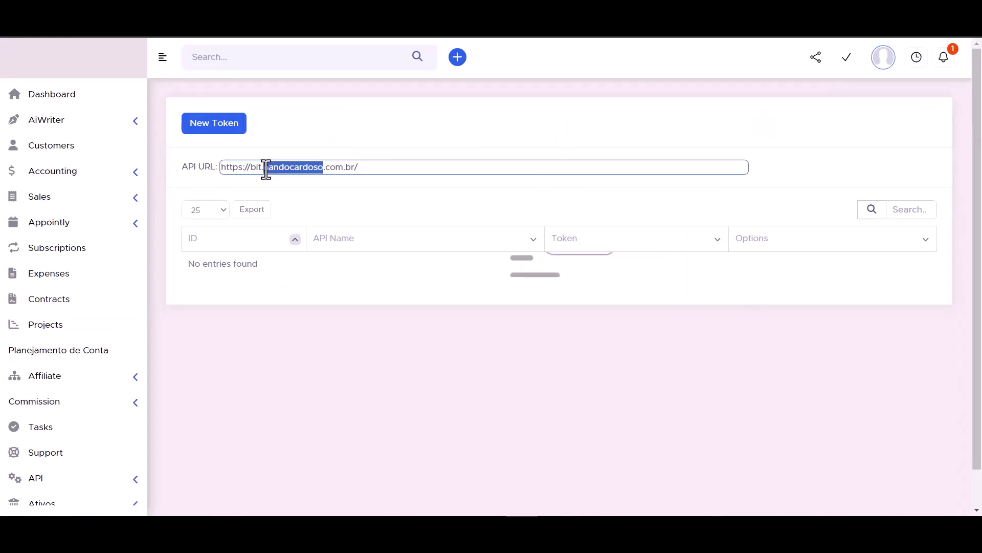
pyautogui.tripleClick(266, 169)
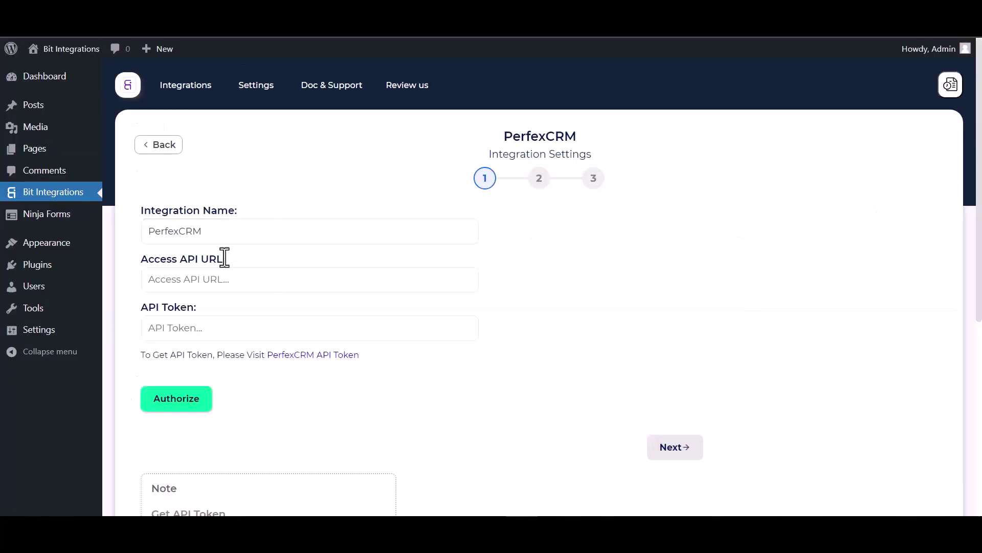
pyautogui.click(208, 286)
pyautogui.write('https://bit.nandocardoso.com.br/')
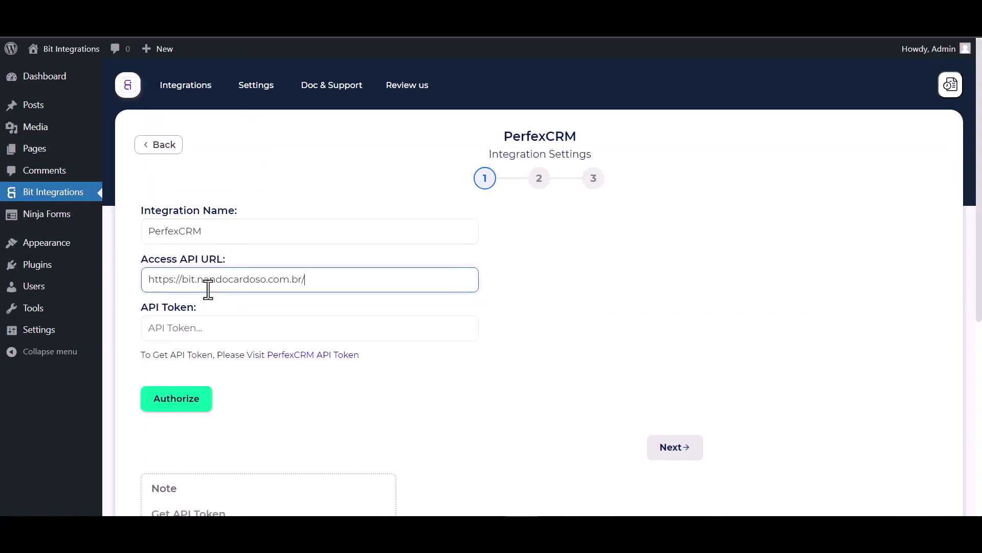
pyautogui.hotkey('ctrl', 'Tab')
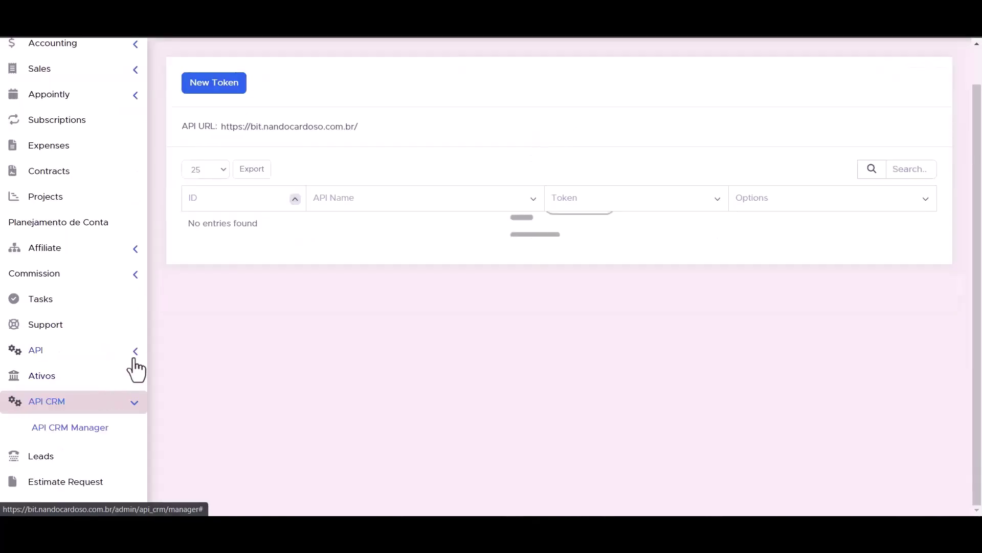
pyautogui.click(135, 353)
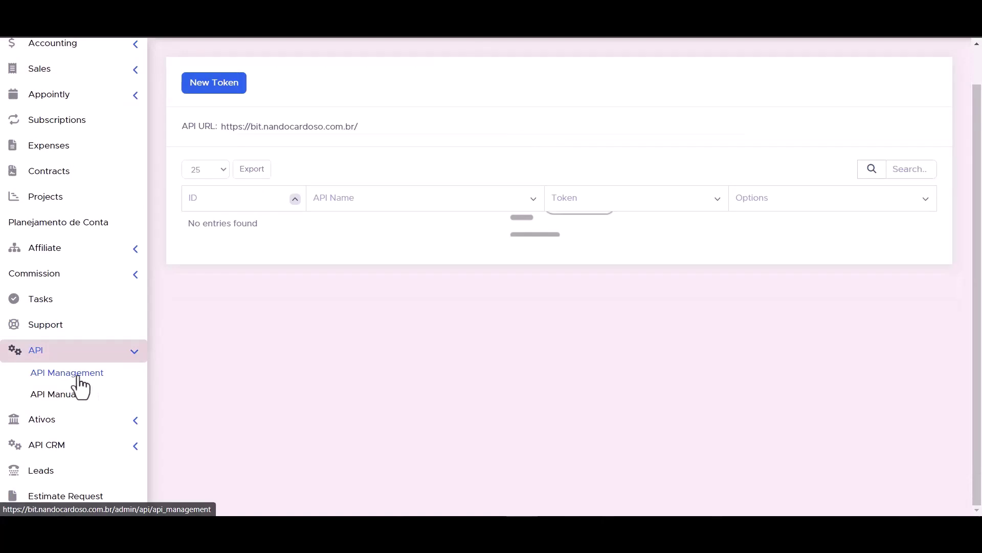
# Start a new Perfex CRM API token named 'Bit Integrations'.
pyautogui.click(78, 379)
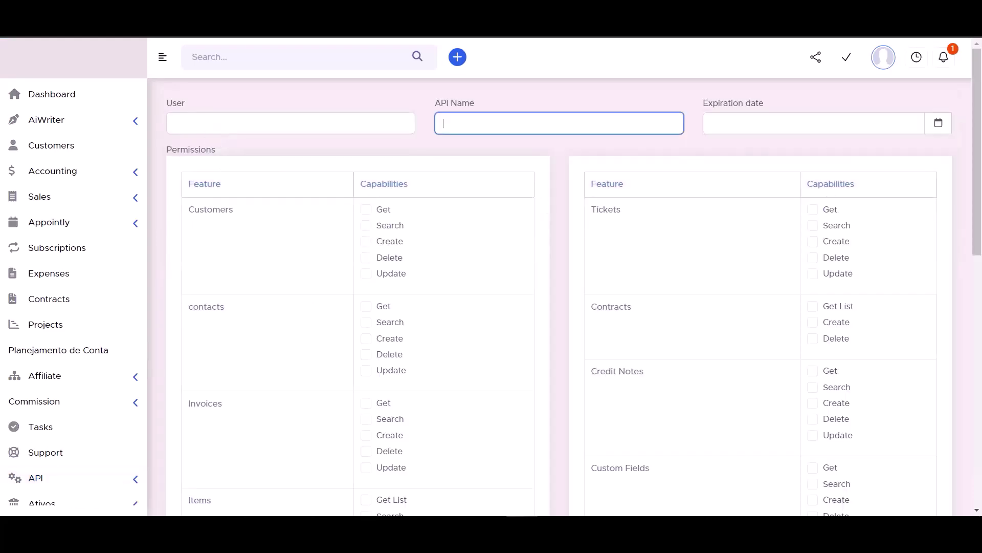
pyautogui.click(436, 279)
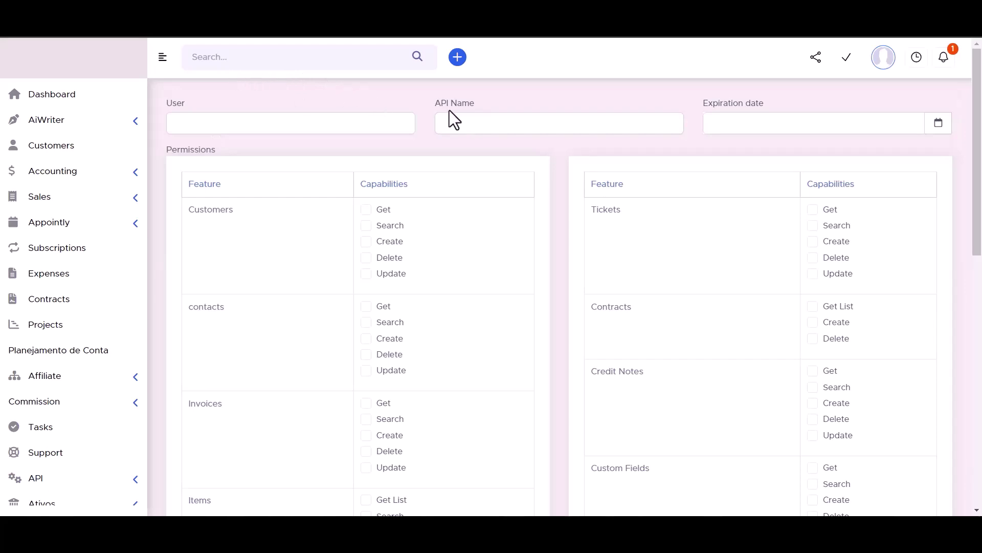
pyautogui.click(468, 123)
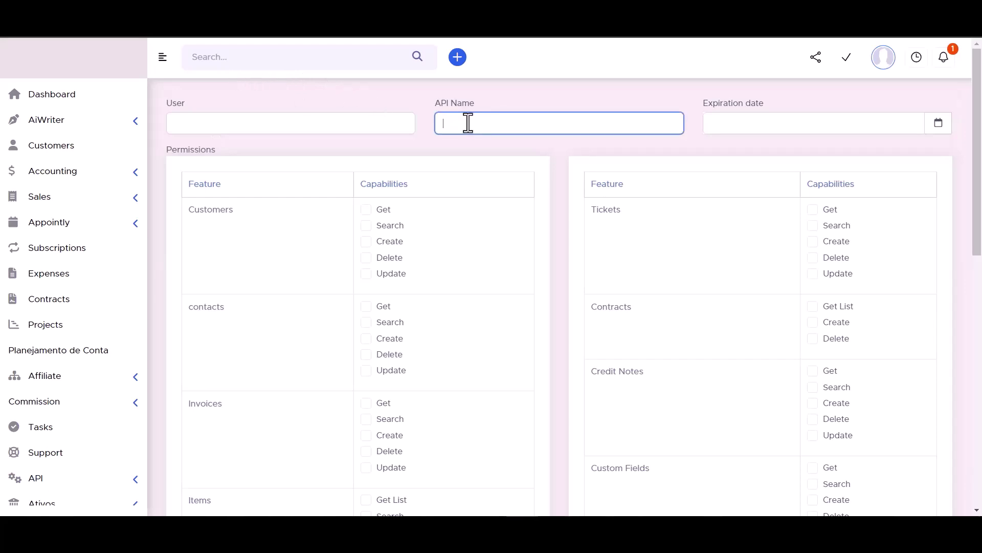
pyautogui.write('Bit I')
pyautogui.write('ntegrat')
pyautogui.write('ions')
pyautogui.click(938, 123)
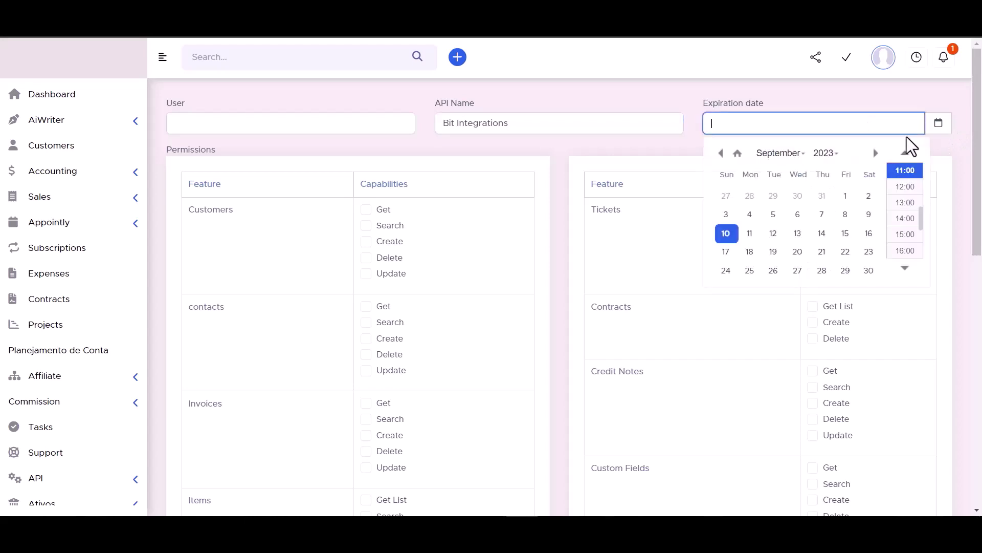
pyautogui.click(869, 270)
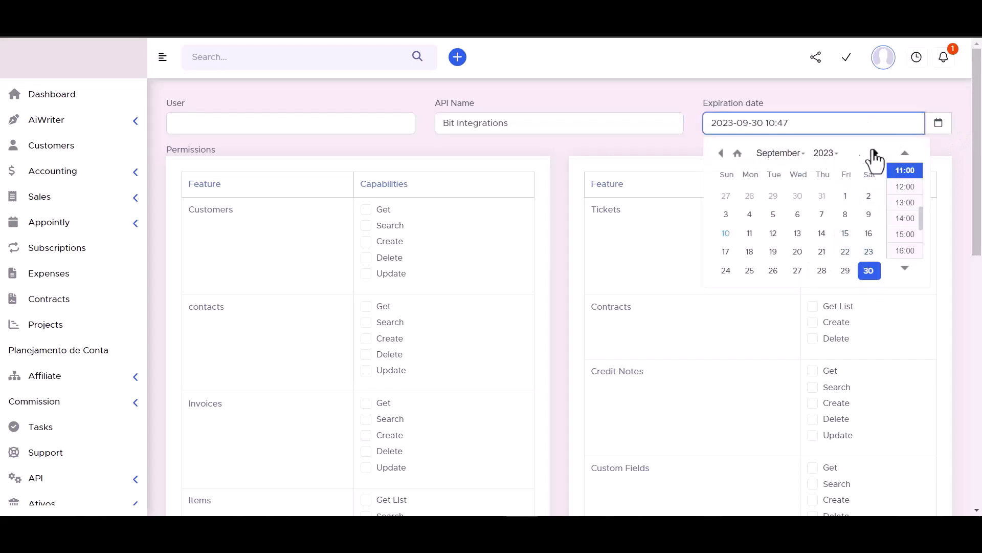
pyautogui.click(826, 154)
pyautogui.scroll(-5, 825, 195)
pyautogui.click(824, 186)
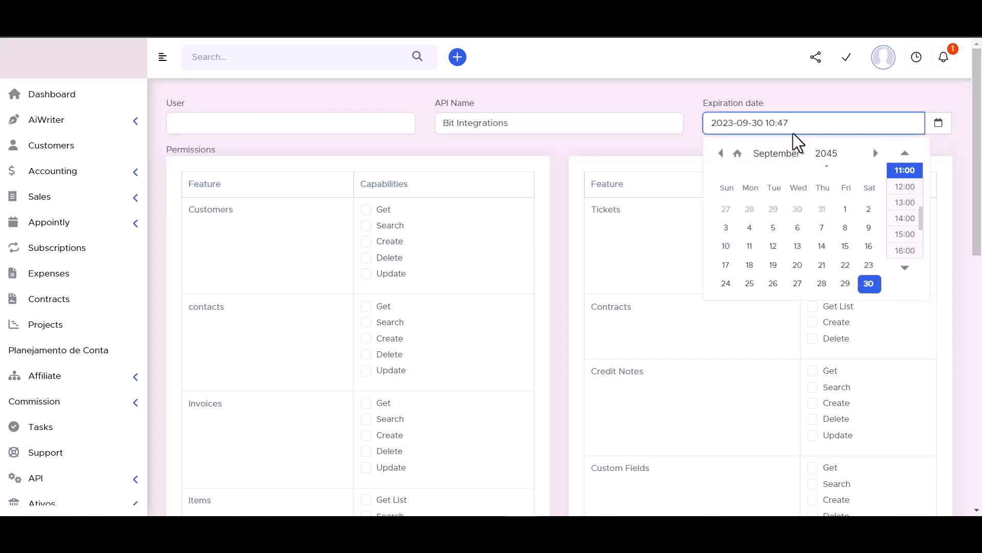
pyautogui.click(681, 96)
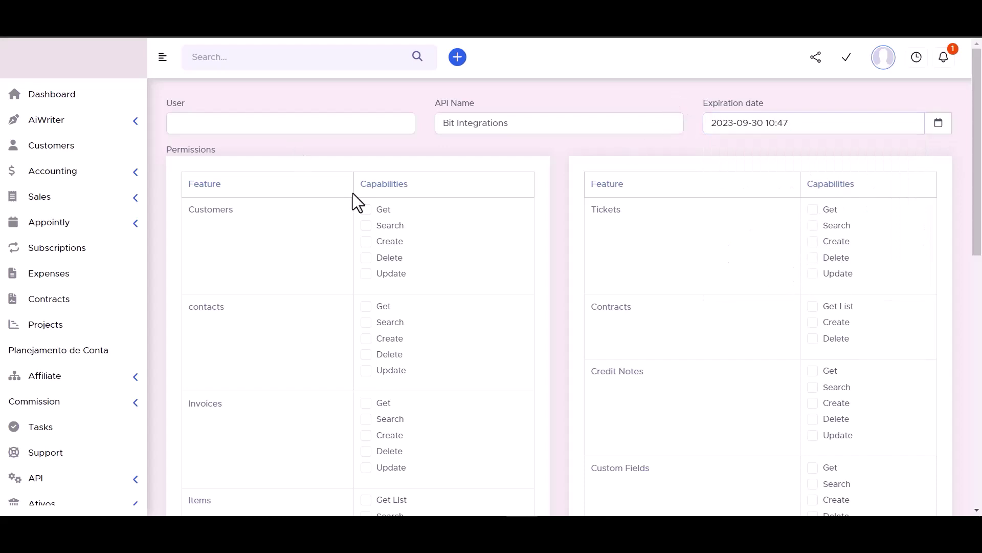
# Grant the remaining Customers, Contracts, Tickets and Contacts permissions on the API token.
pyautogui.click(366, 225)
pyautogui.click(366, 258)
pyautogui.click(813, 306)
pyautogui.click(813, 339)
pyautogui.click(813, 273)
pyautogui.click(813, 257)
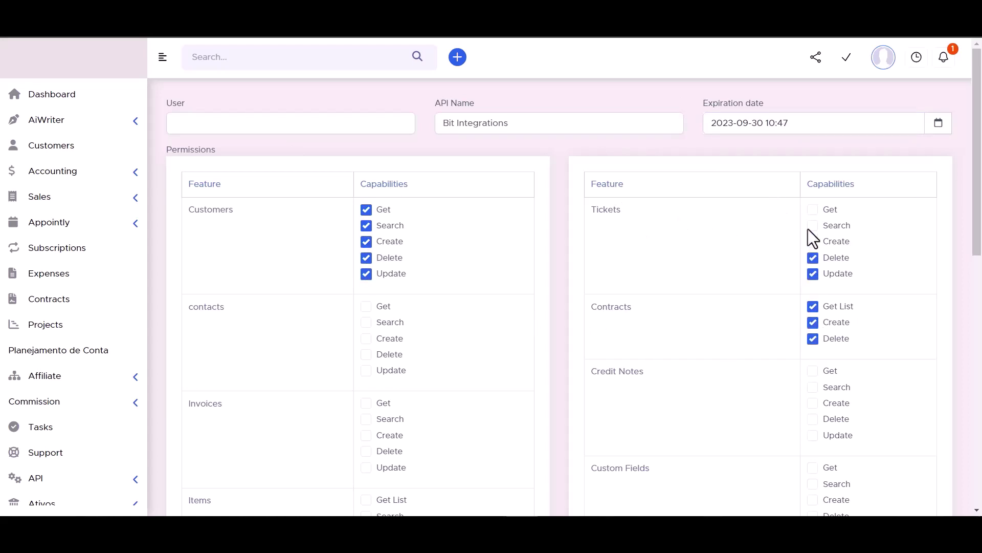
pyautogui.click(813, 226)
pyautogui.click(366, 306)
pyautogui.click(366, 323)
pyautogui.click(367, 370)
# Grant the Invoices, Items, Custom Fields, Leads and Estimates delete permissions.
pyautogui.scroll(-3, 433, 290)
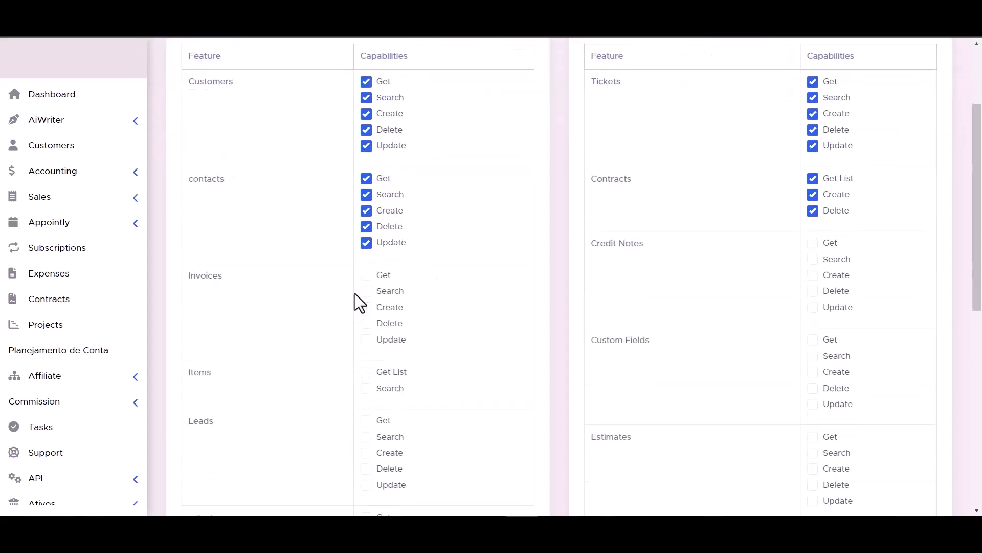
pyautogui.click(367, 295)
pyautogui.click(367, 307)
pyautogui.scroll(-3, 788, 263)
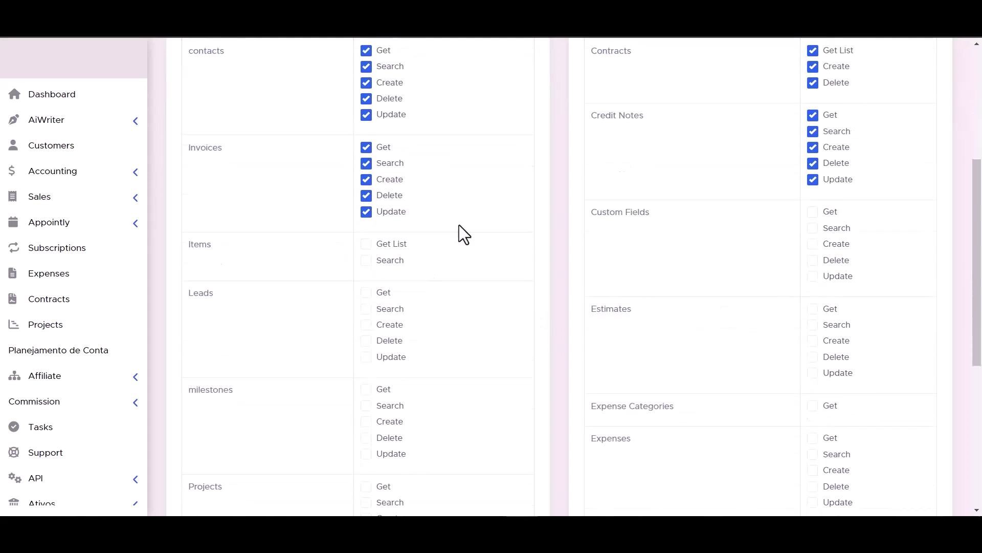
pyautogui.click(367, 245)
pyautogui.click(366, 261)
pyautogui.click(812, 276)
pyautogui.click(812, 260)
pyautogui.click(812, 211)
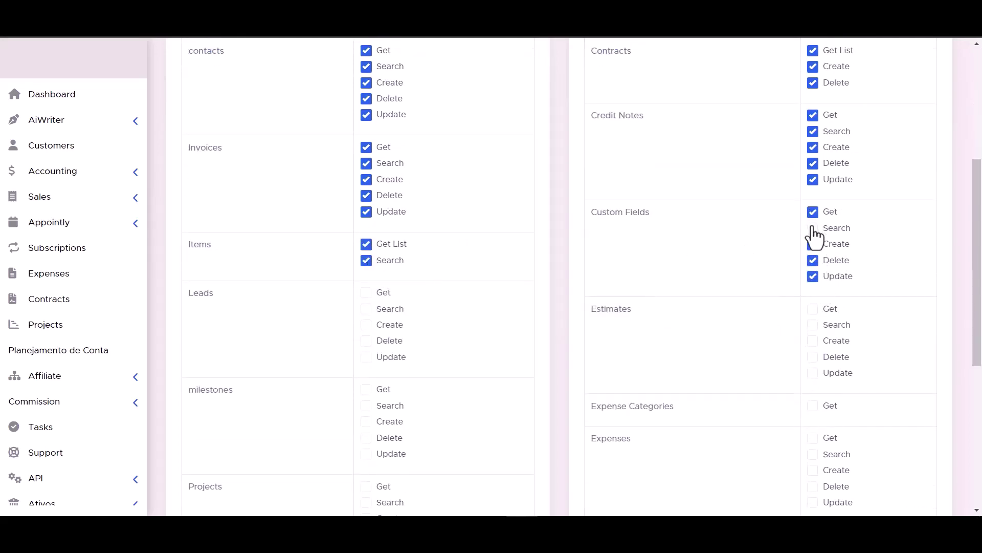
pyautogui.click(366, 292)
pyautogui.click(365, 324)
pyautogui.click(366, 356)
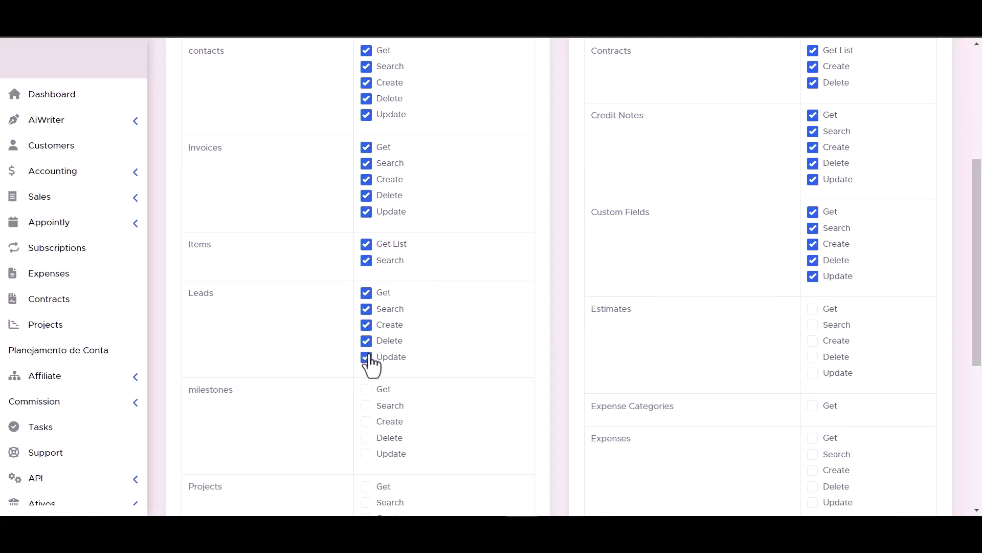
pyautogui.click(818, 357)
# Grant the Milestones, Expense Categories, Projects, Expenses, staffs and Payment Methods permissions.
pyautogui.scroll(-1, 814, 385)
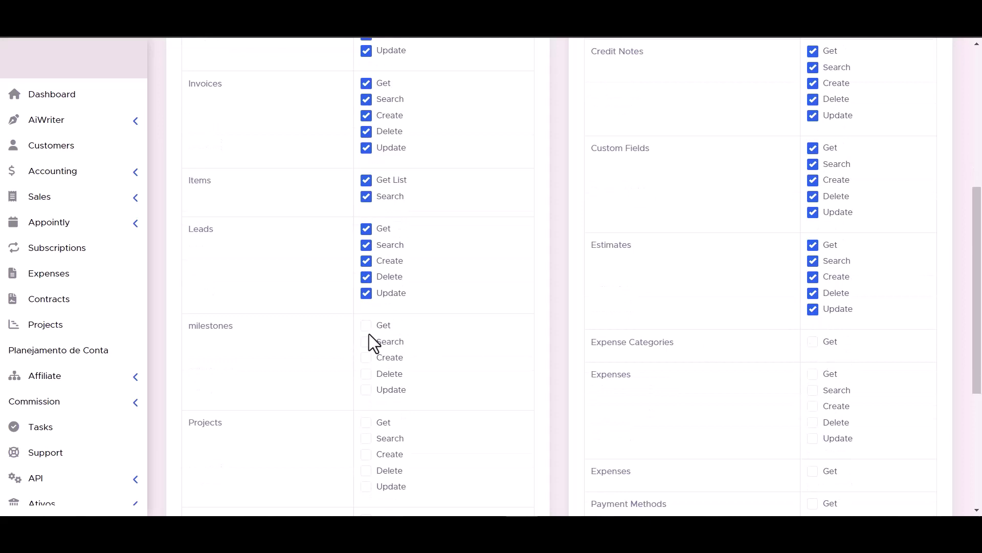
pyautogui.scroll(-1, 370, 333)
pyautogui.scroll(-1, 713, 231)
pyautogui.scroll(-1, 687, 234)
pyautogui.scroll(-1, 444, 279)
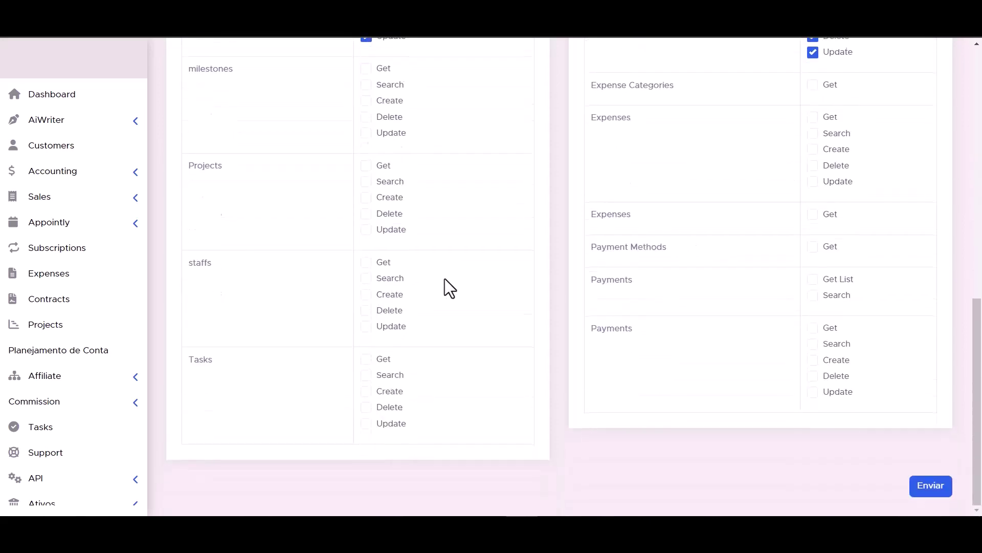
pyautogui.scroll(1, 444, 278)
pyautogui.click(366, 117)
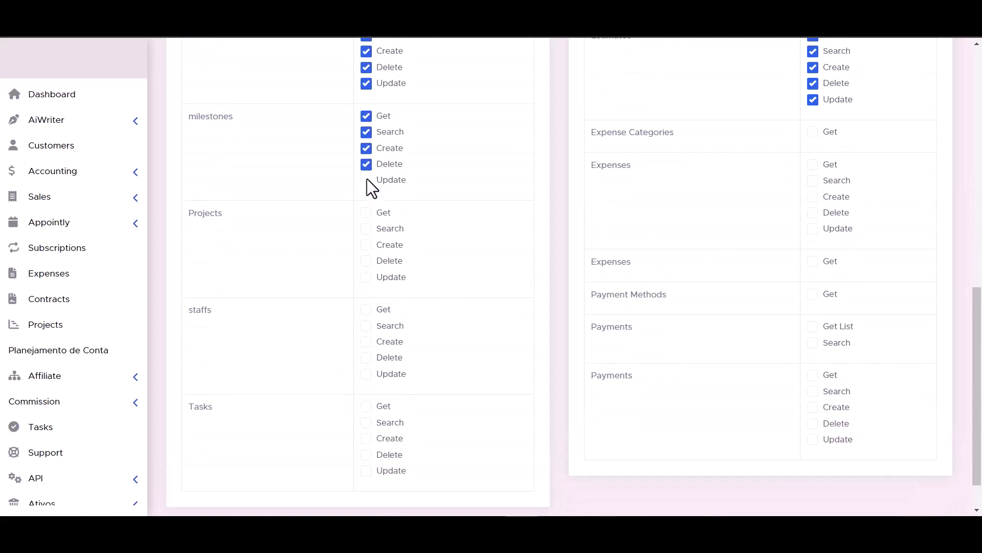
pyautogui.click(813, 132)
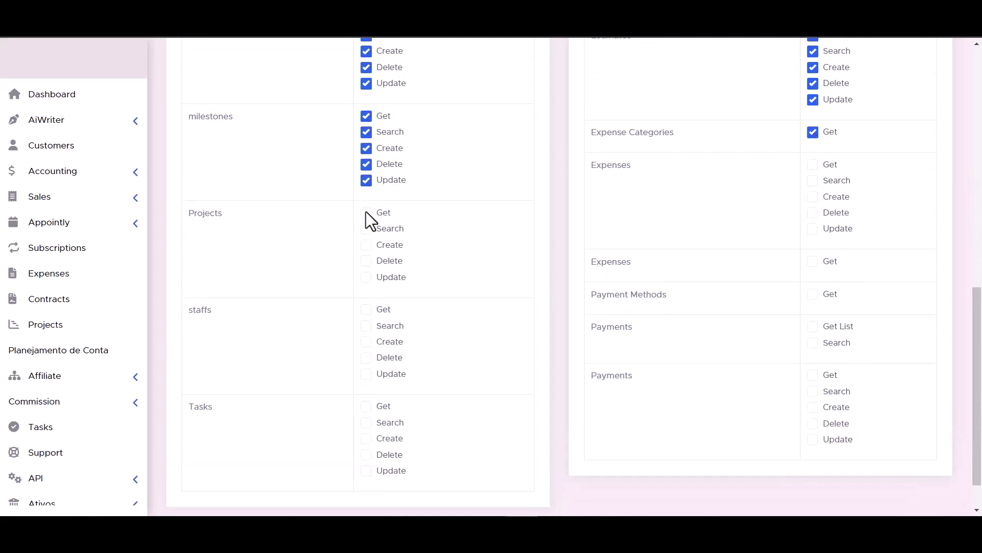
pyautogui.click(367, 245)
pyautogui.click(368, 261)
pyautogui.click(813, 180)
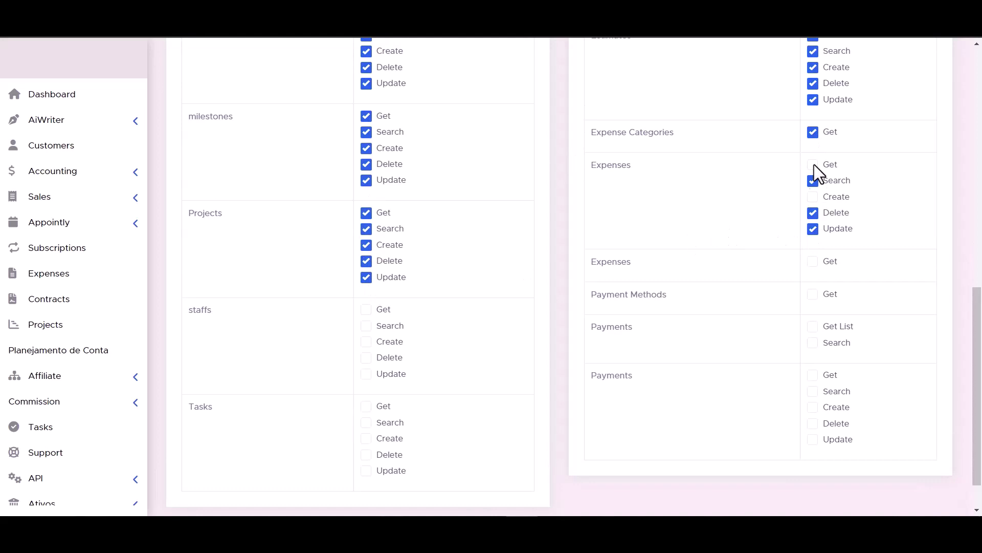
pyautogui.click(366, 325)
pyautogui.click(367, 357)
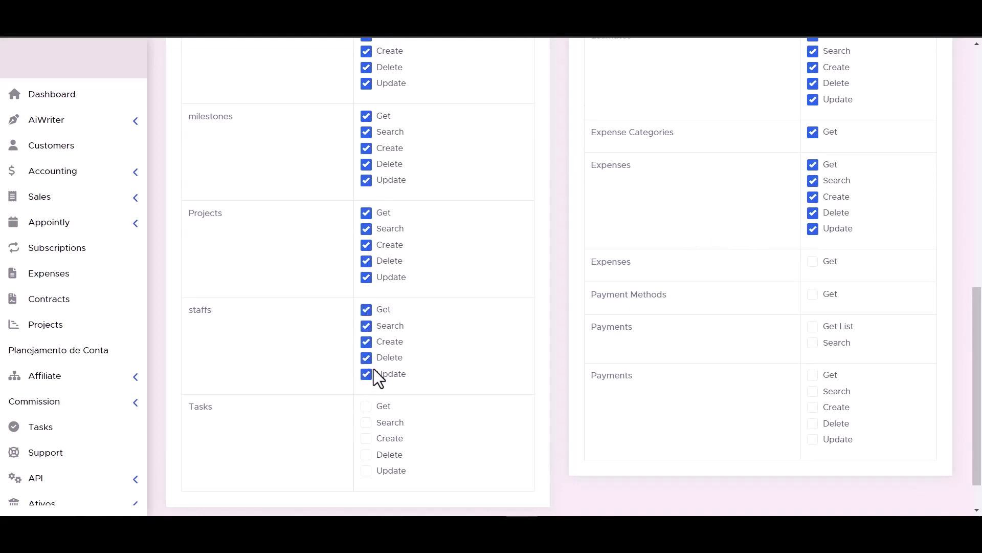
pyautogui.click(813, 262)
pyautogui.click(812, 294)
# Grant all Tasks and Payments permissions and submit the token changes with Enviar.
pyautogui.scroll(-1, 603, 344)
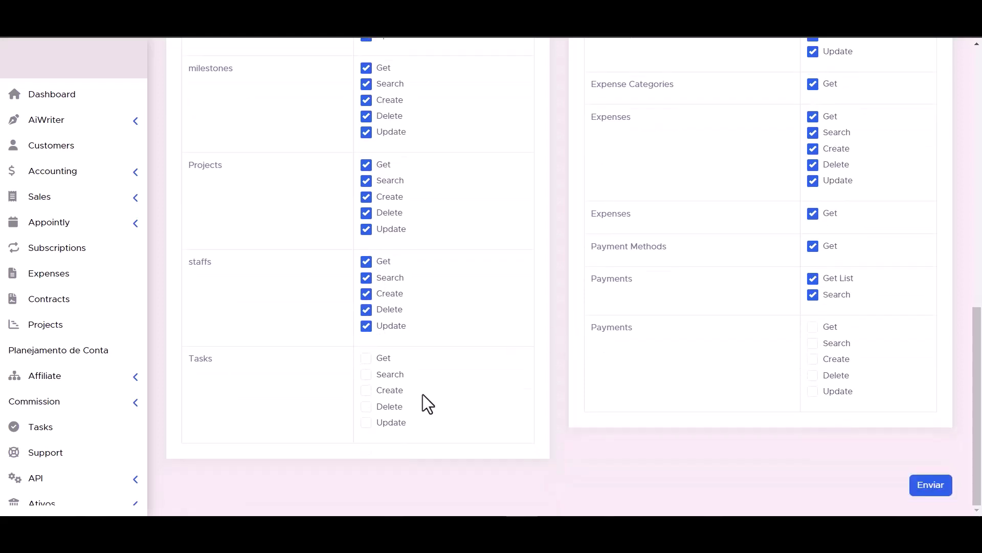
pyautogui.click(366, 390)
pyautogui.click(366, 374)
pyautogui.click(813, 390)
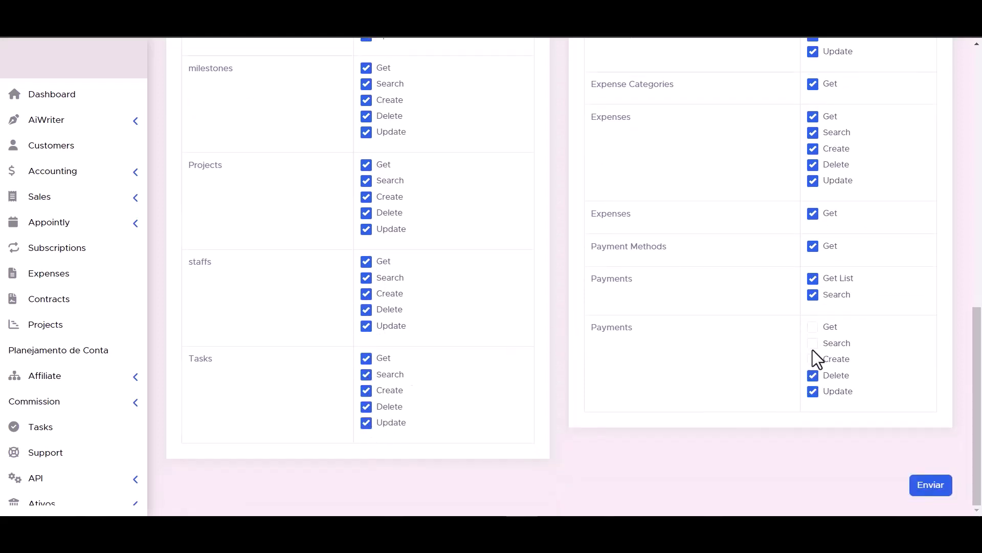
pyautogui.click(813, 359)
pyautogui.click(812, 327)
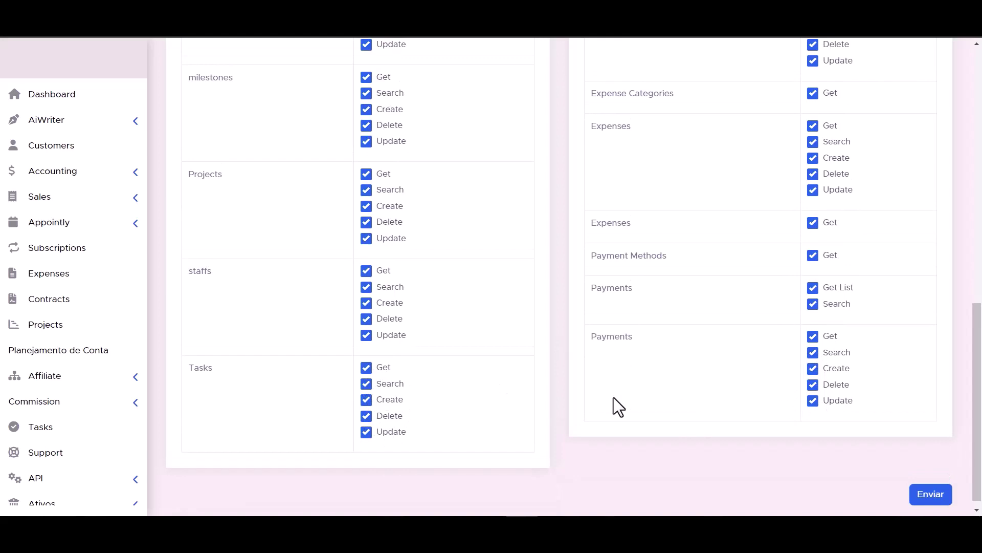
pyautogui.click(934, 487)
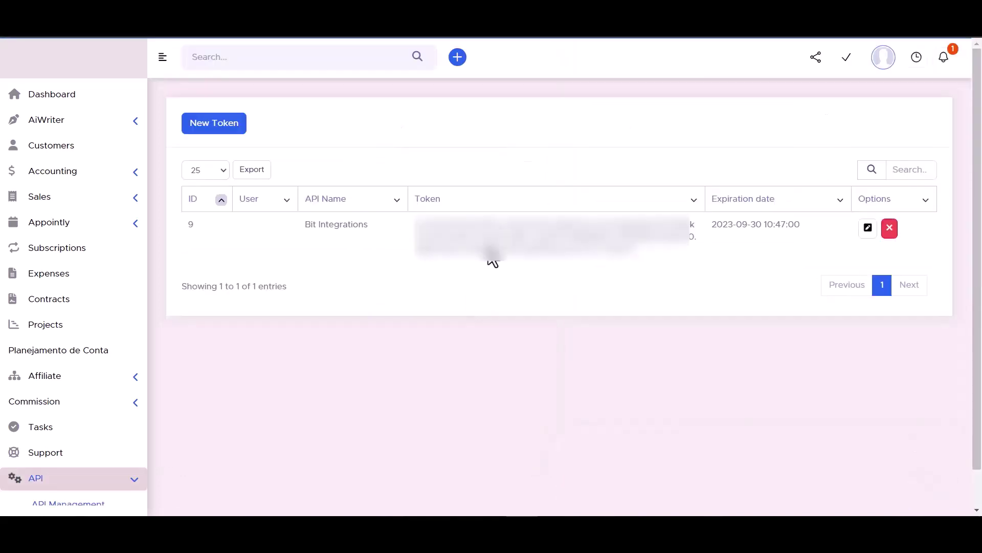
# Copy the Perfex API token and authorize the PerfexCRM connection with it.
pyautogui.doubleClick(494, 236)
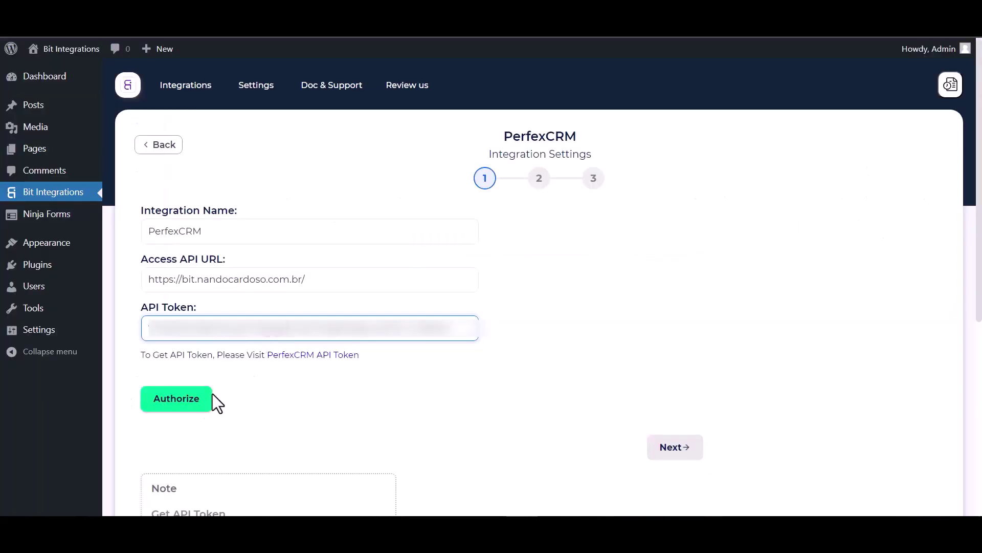
pyautogui.click(178, 405)
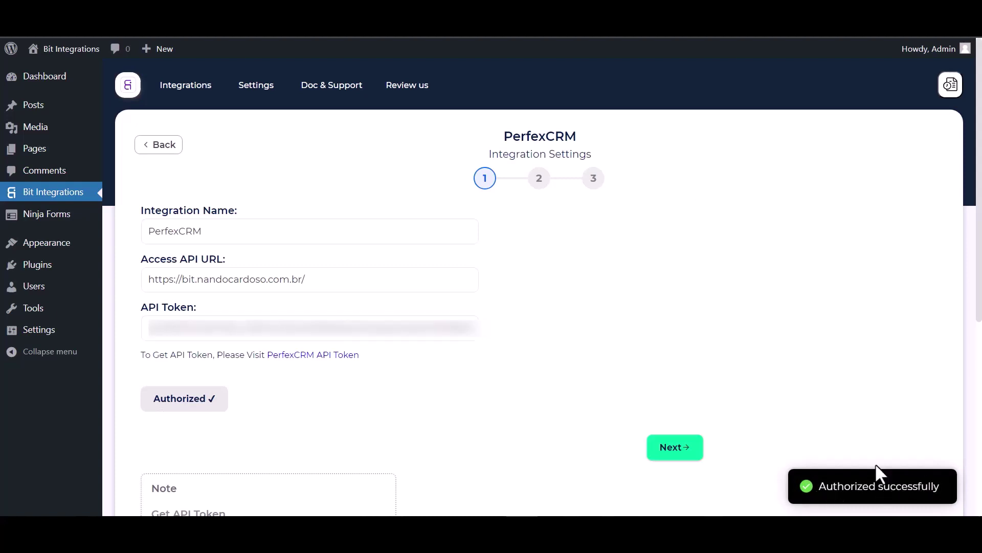
pyautogui.scroll(-3, 583, 307)
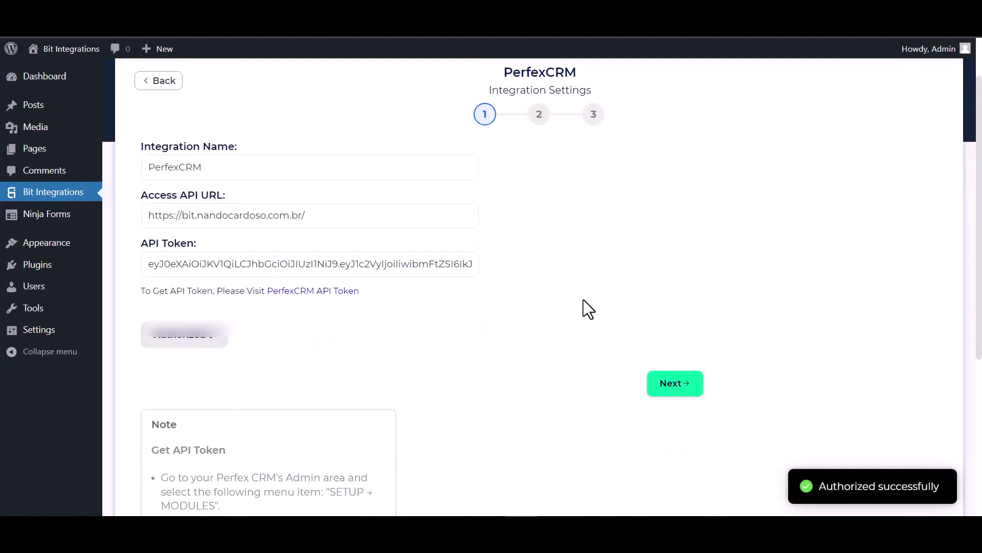
pyautogui.scroll(3, 545, 322)
# Choose the Create Contact action under the Bit Integrations customer.
pyautogui.click(676, 446)
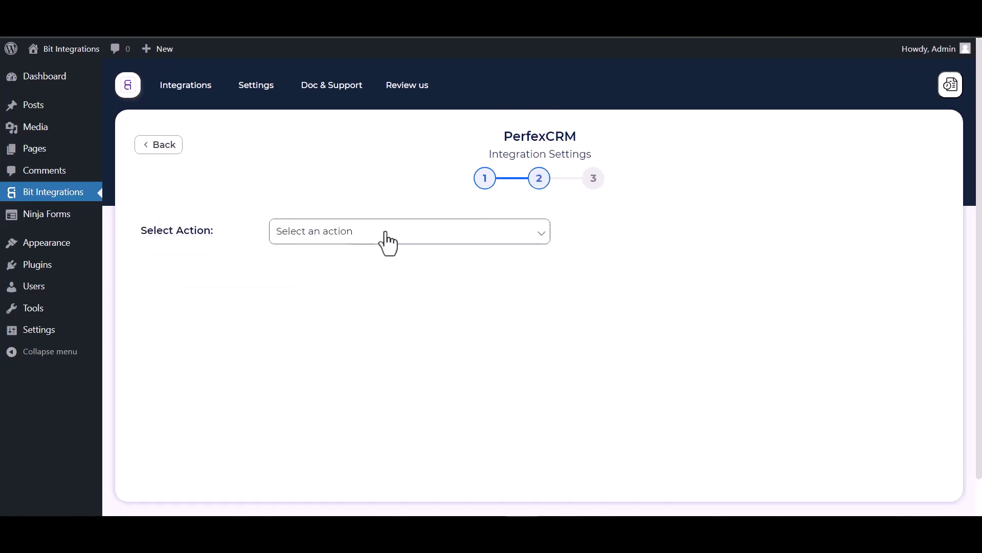
pyautogui.click(387, 232)
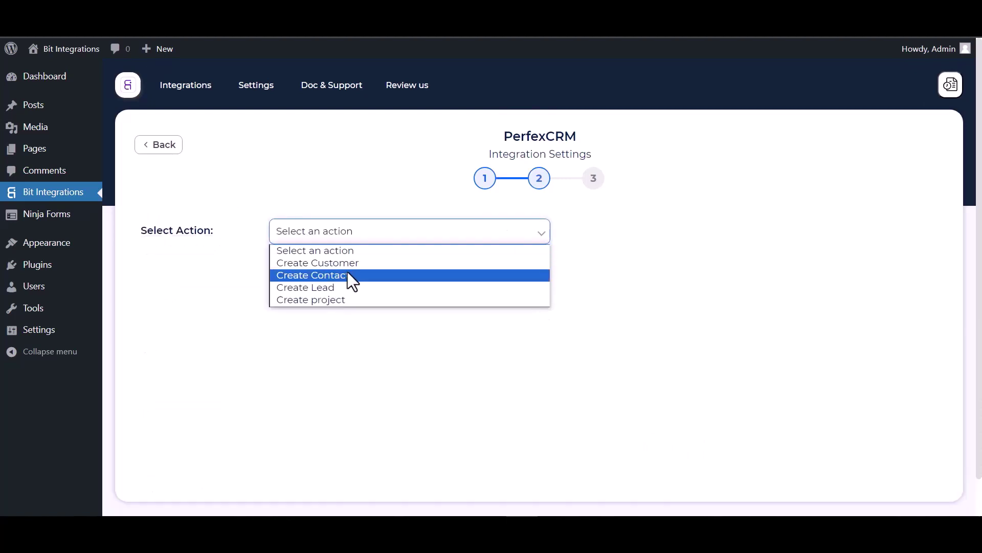
pyautogui.click(336, 280)
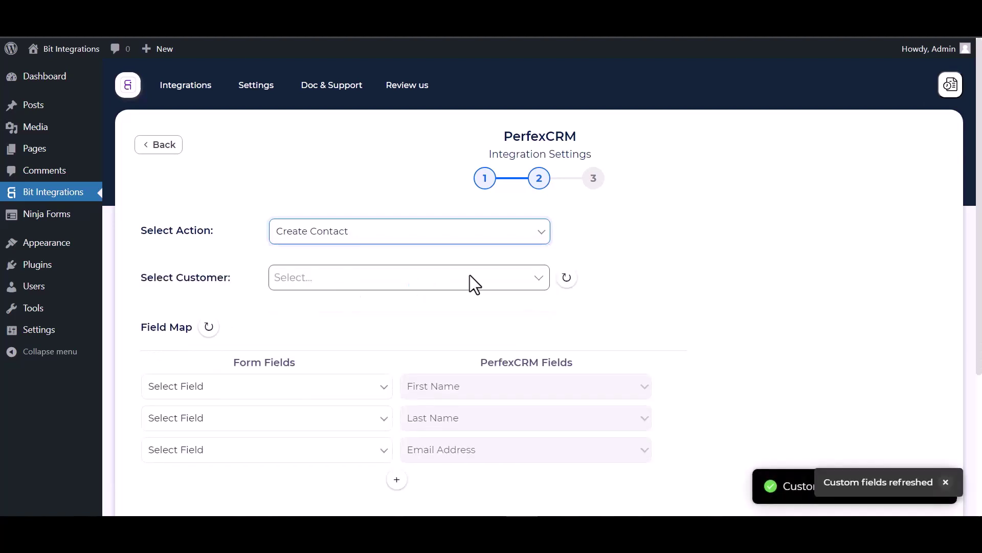
pyautogui.scroll(-1, 470, 275)
pyautogui.click(331, 240)
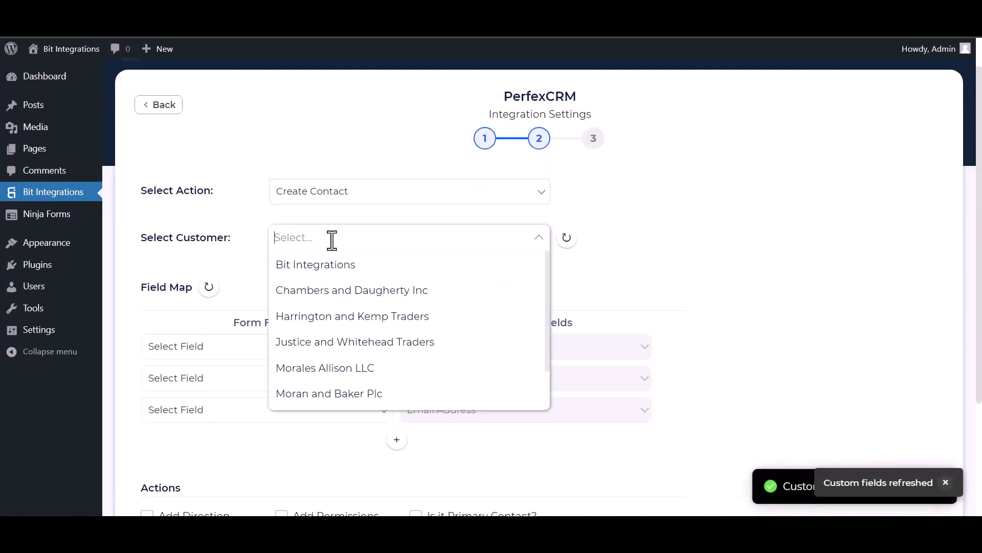
pyautogui.click(318, 280)
# Map First Name, Last Name, Email, and Phone to Phone Number.
pyautogui.scroll(-3, 338, 244)
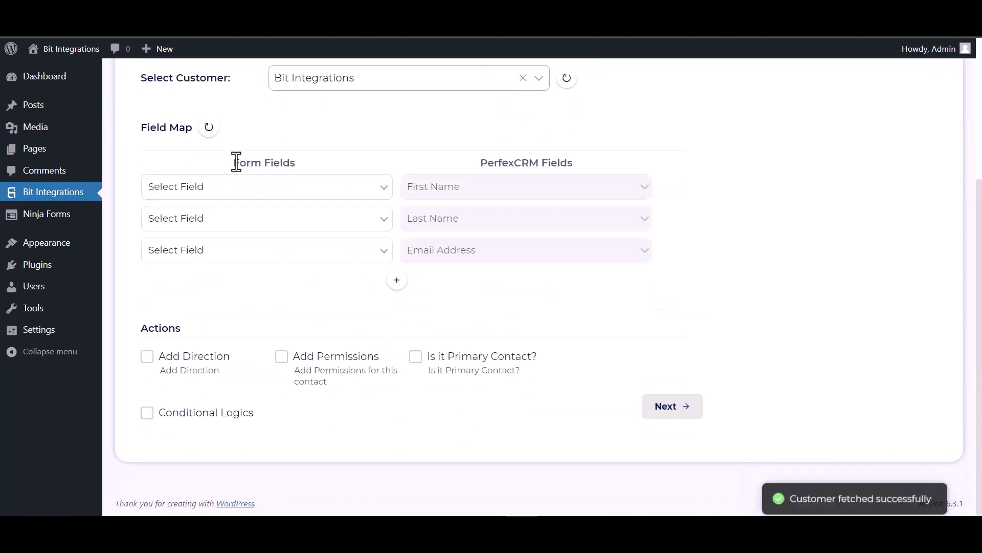
pyautogui.click(281, 187)
pyautogui.click(231, 231)
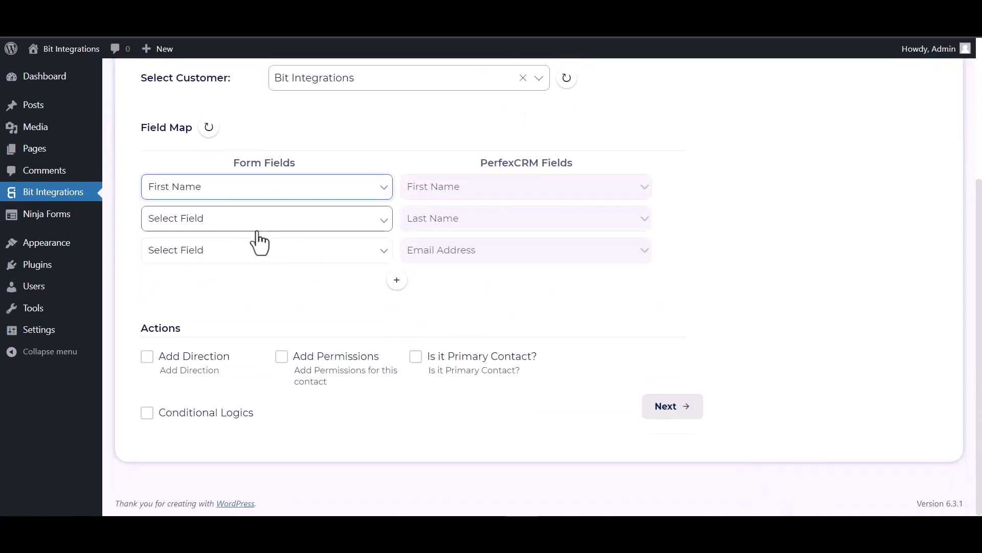
pyautogui.click(280, 228)
pyautogui.click(219, 274)
pyautogui.click(220, 253)
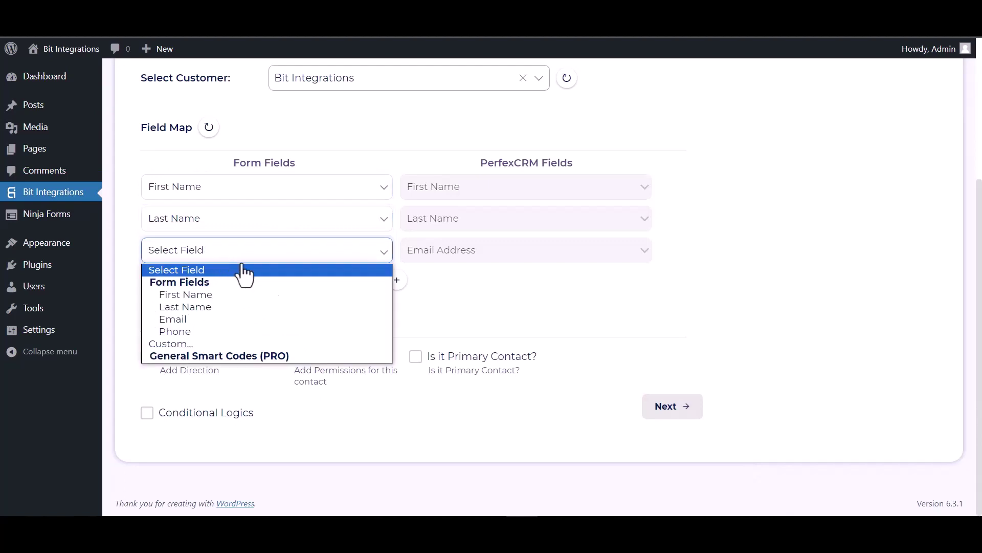
pyautogui.click(195, 319)
pyautogui.click(397, 279)
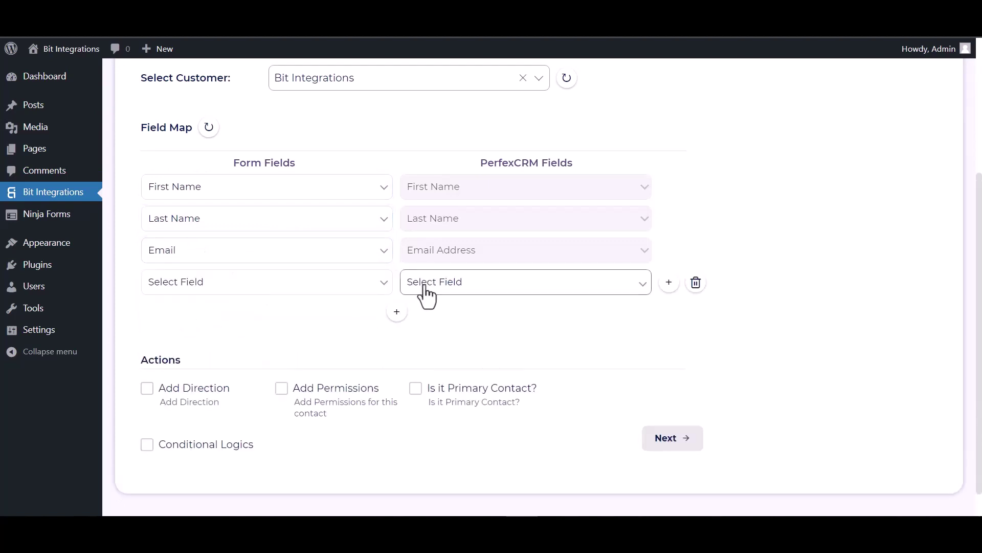
pyautogui.click(429, 289)
pyautogui.click(426, 325)
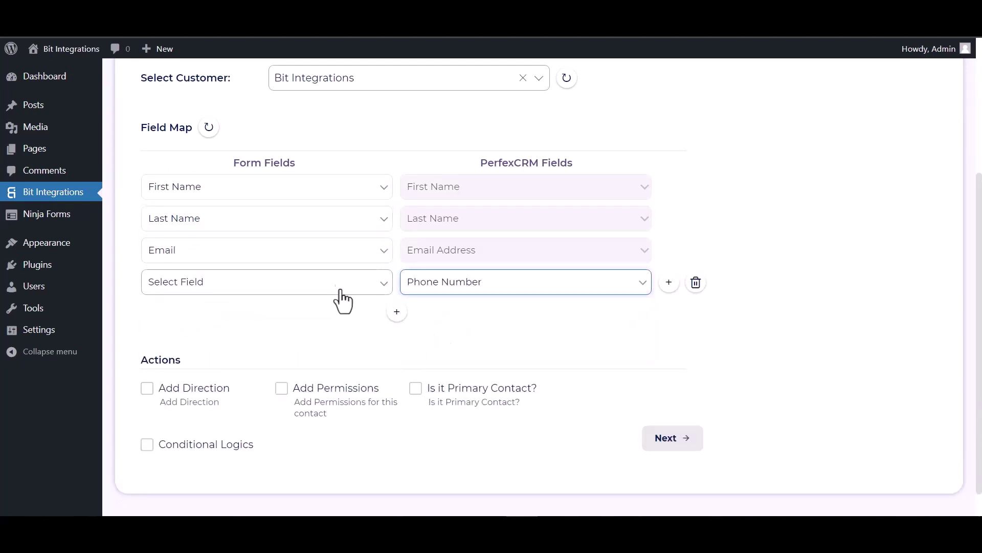
pyautogui.click(333, 288)
pyautogui.click(199, 362)
# Leave conditional logic off and proceed to the final integration step.
pyautogui.scroll(-1, 303, 305)
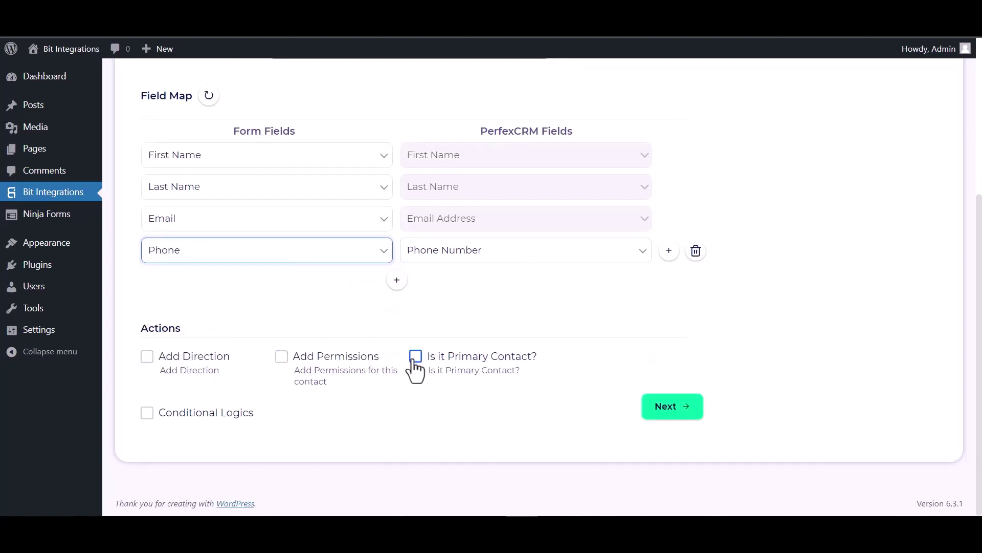
pyautogui.click(147, 412)
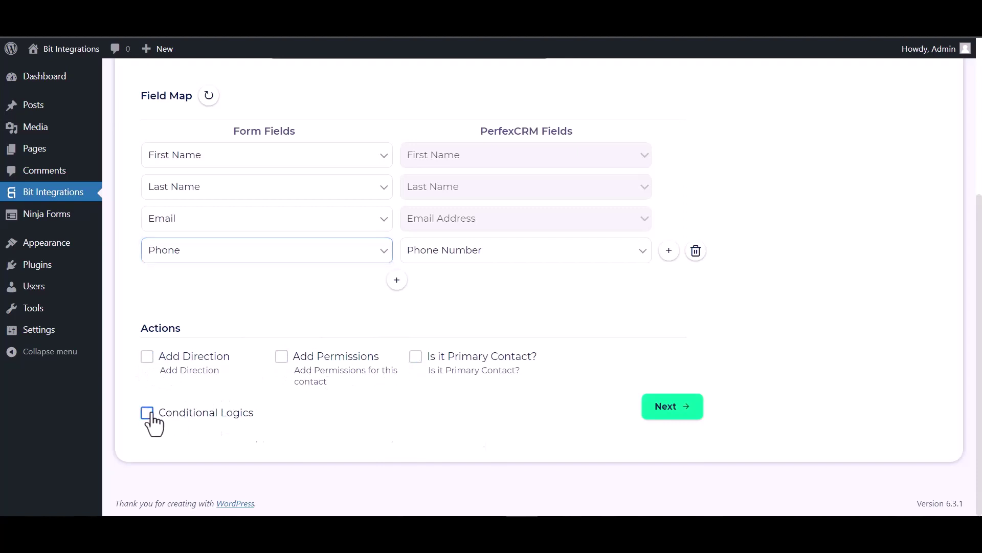
pyautogui.scroll(-2, 192, 376)
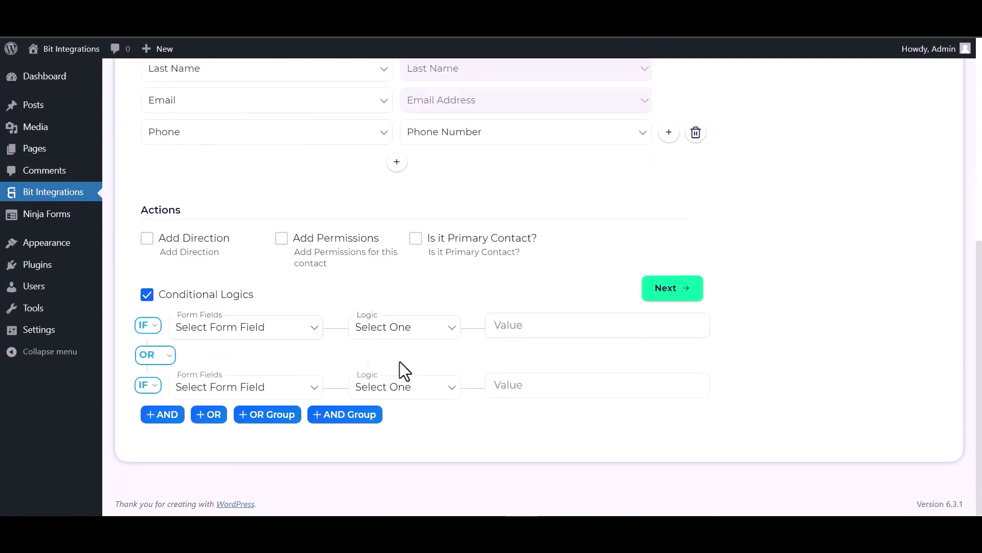
pyautogui.click(148, 296)
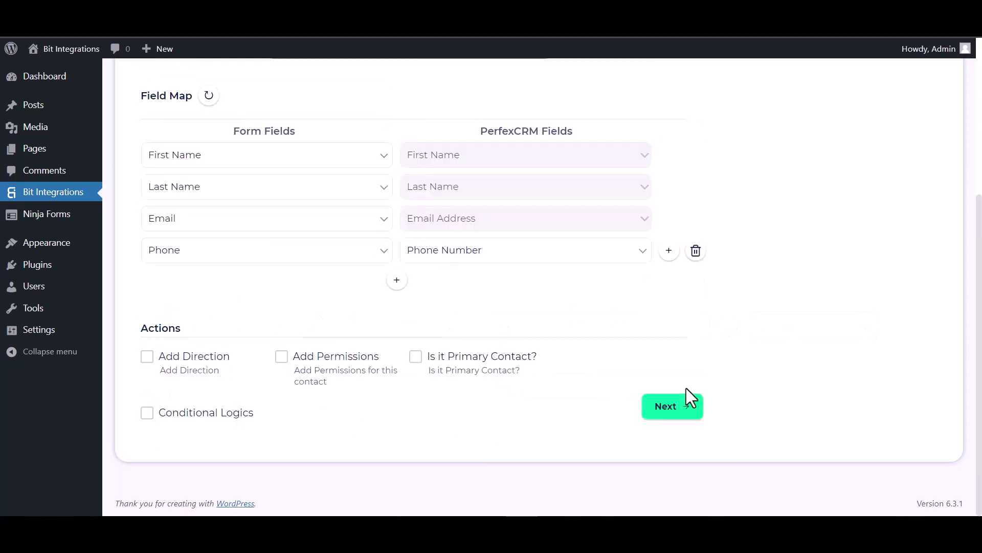
pyautogui.click(682, 410)
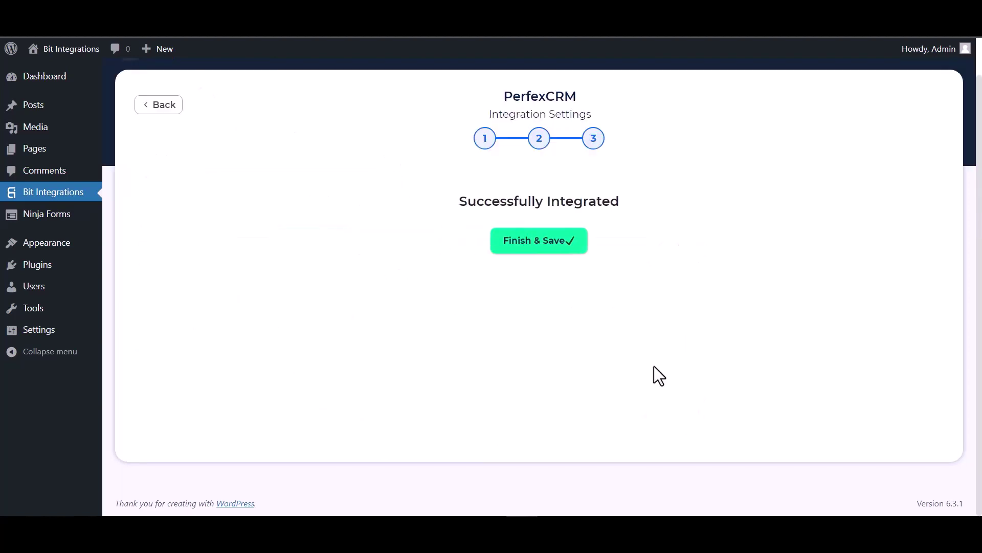
# Finish and save the integration, then bring up the site's Bit Assist Custom Form.
pyautogui.click(538, 242)
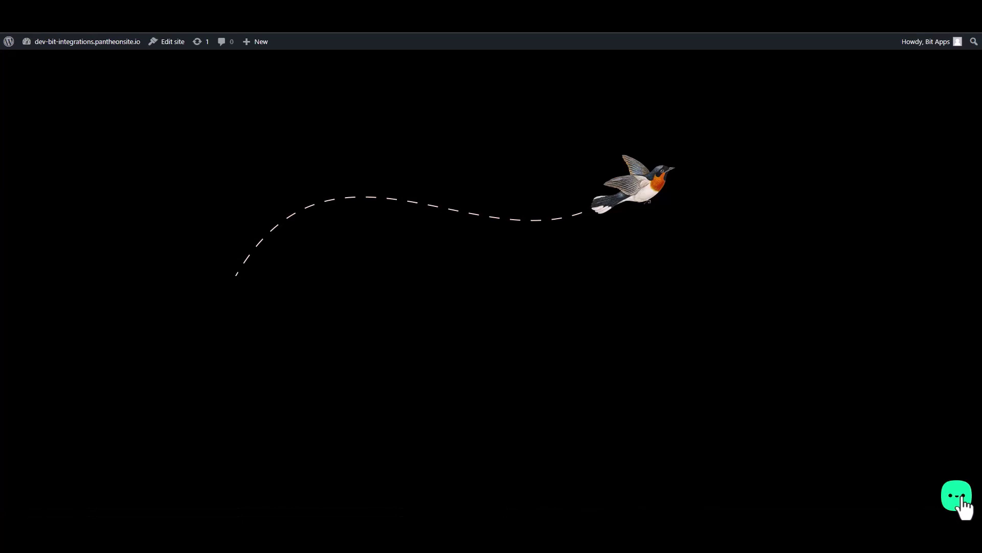
pyautogui.click(964, 505)
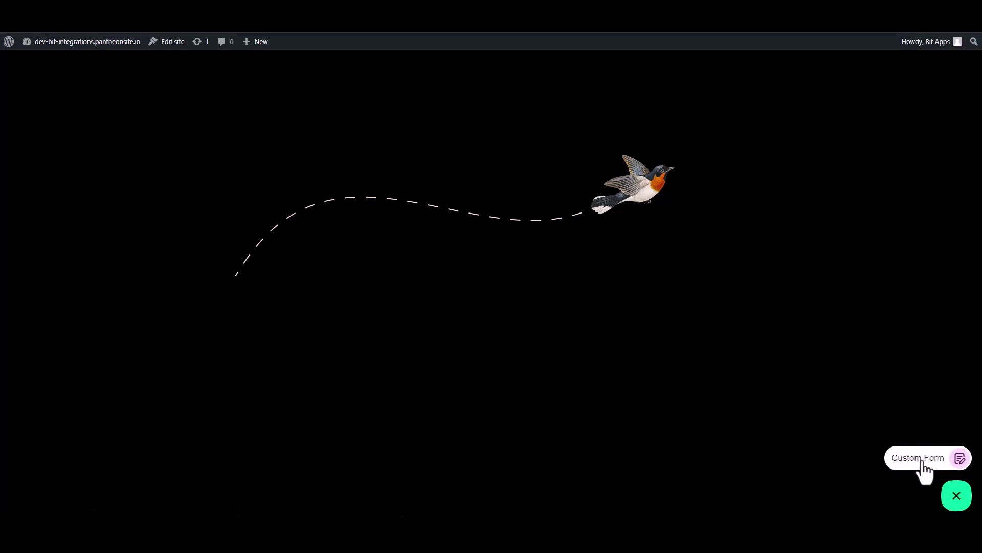
pyautogui.click(922, 459)
pyautogui.click(869, 350)
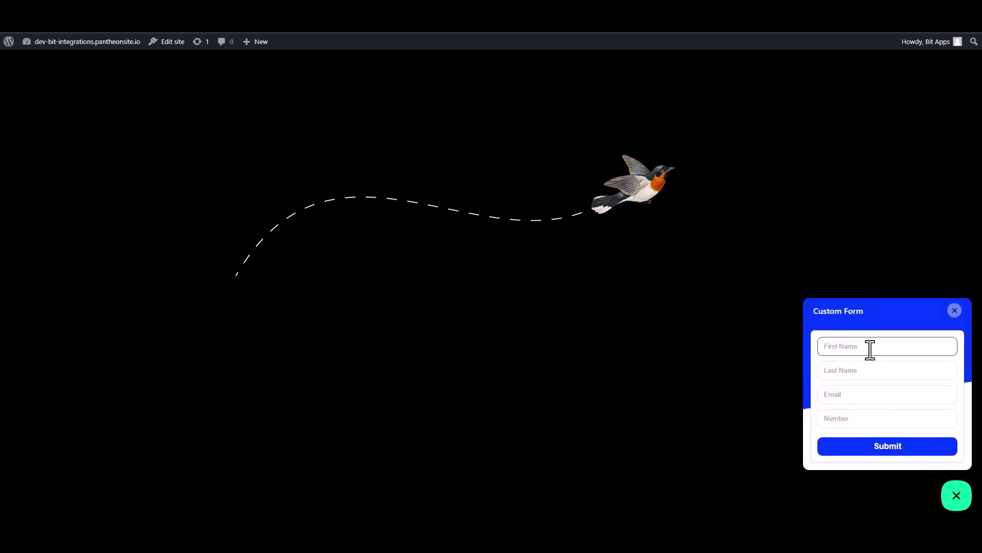
pyautogui.write('B')
pyautogui.write('it')
pyautogui.click(864, 372)
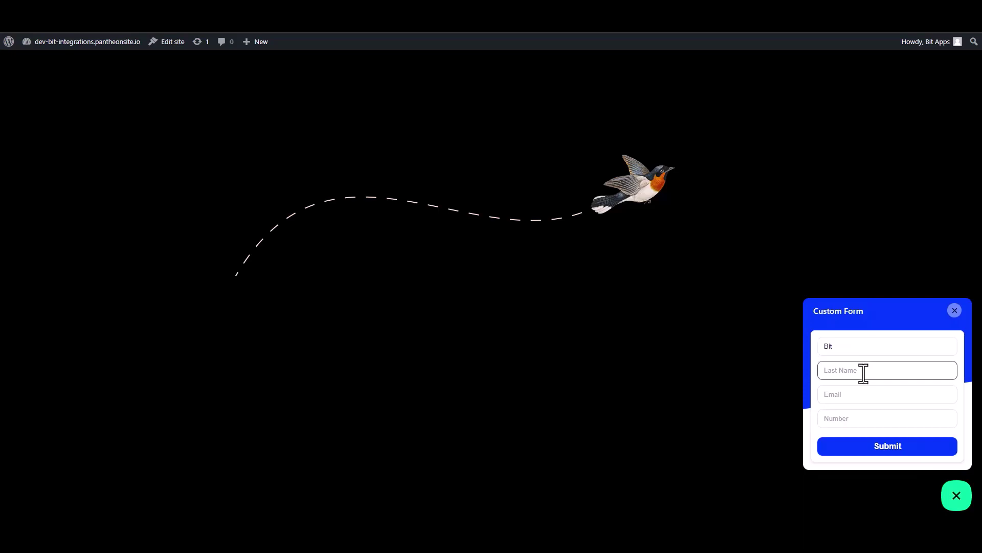
pyautogui.write('Inte')
pyautogui.write('gratio')
pyautogui.write('na')
pyautogui.press('BackSpace')
pyautogui.press('BackSpace')
pyautogui.click(932, 394)
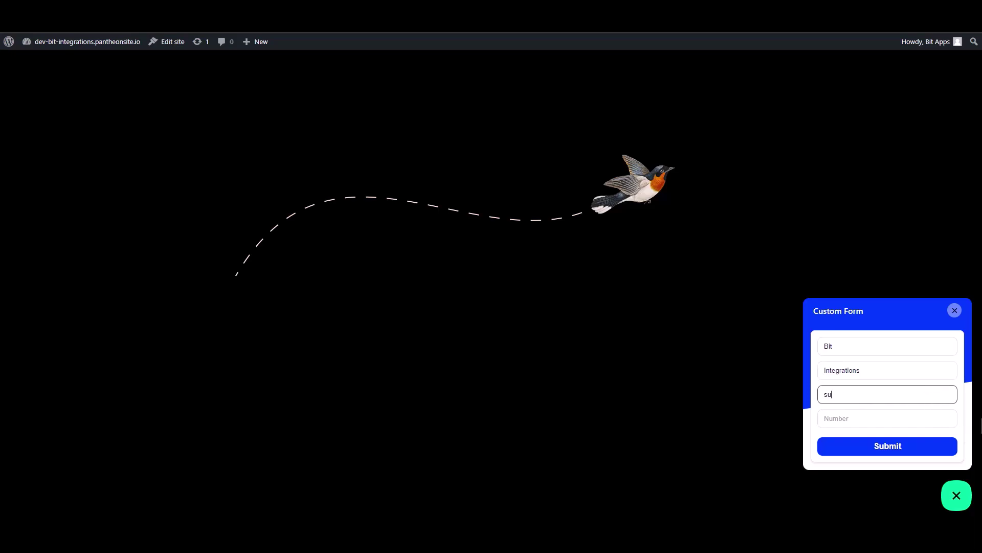
pyautogui.click(955, 420)
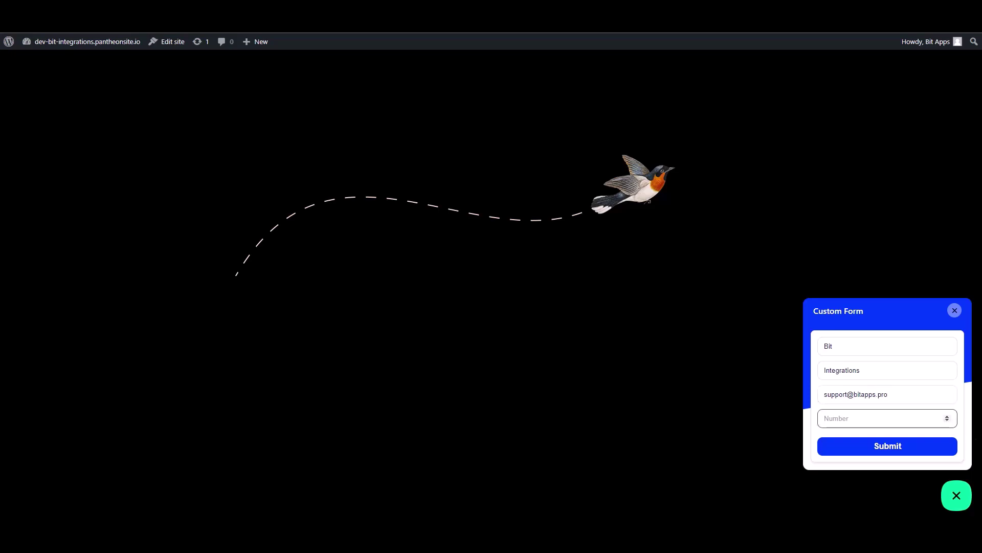
pyautogui.write('444555')
pyautogui.write('666')
pyautogui.click(925, 448)
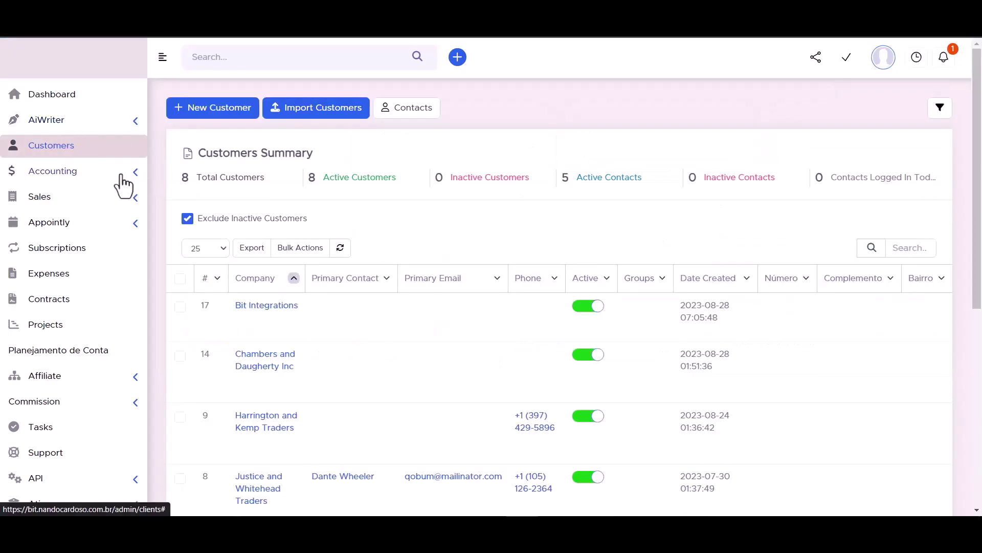
pyautogui.moveTo(267, 314)
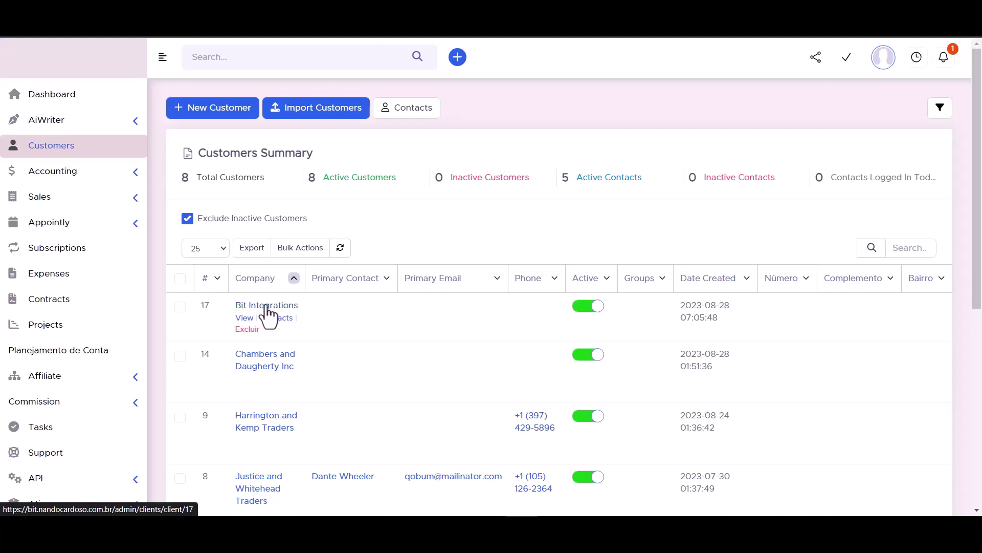
# Open the Bit Integrations customer record and view its Contacts list.
pyautogui.click(268, 308)
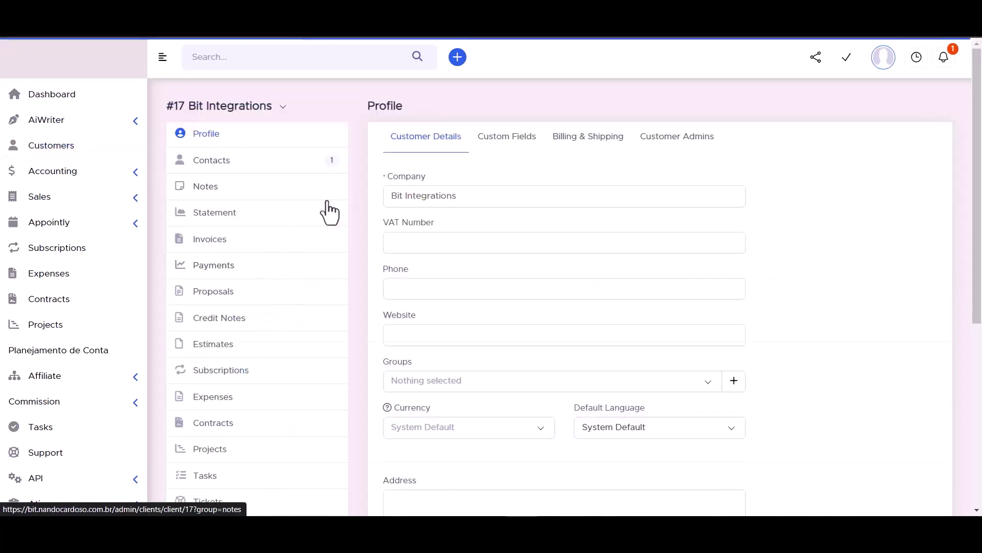
pyautogui.click(212, 163)
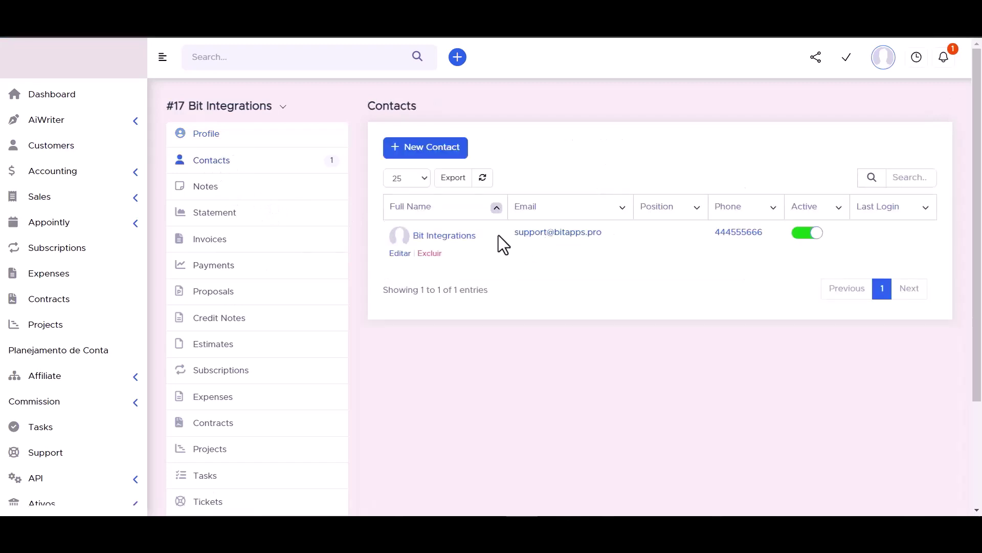